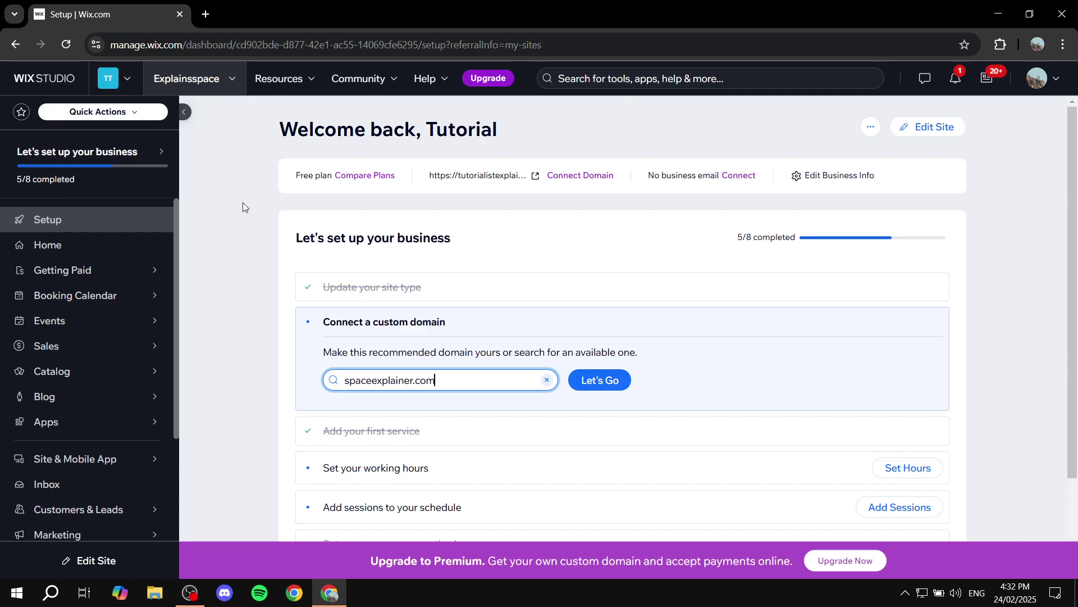
Step: Leave the domain field and scroll the dashboard sidebar down to bring up the Automations flyout
{"action": "left_click", "coordinate": [244, 231]}
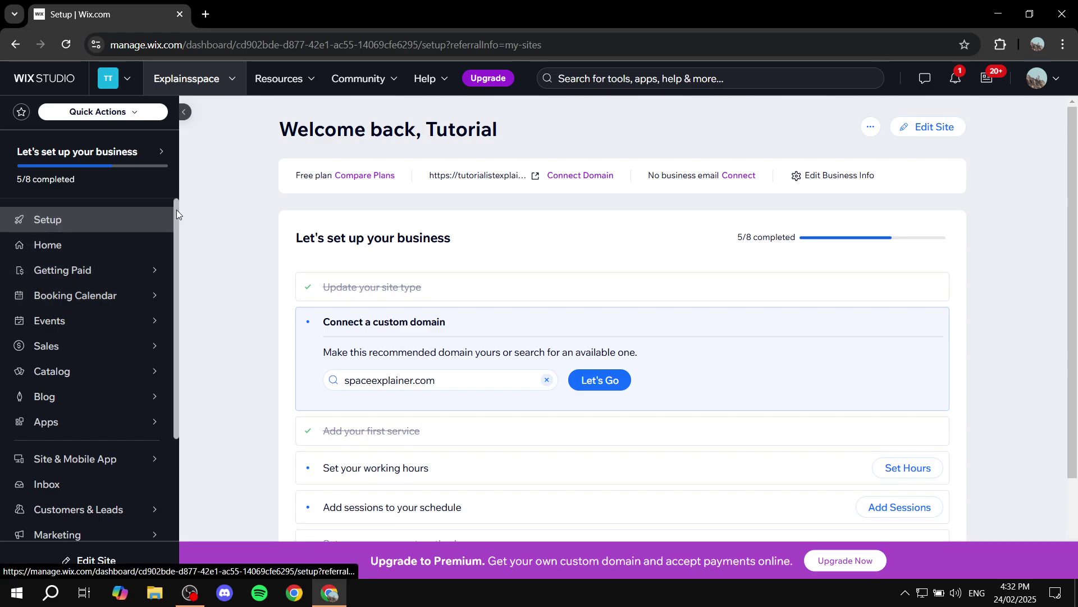
{"action": "left_click_drag", "start_coordinate": [177, 216], "coordinate": [170, 332]}
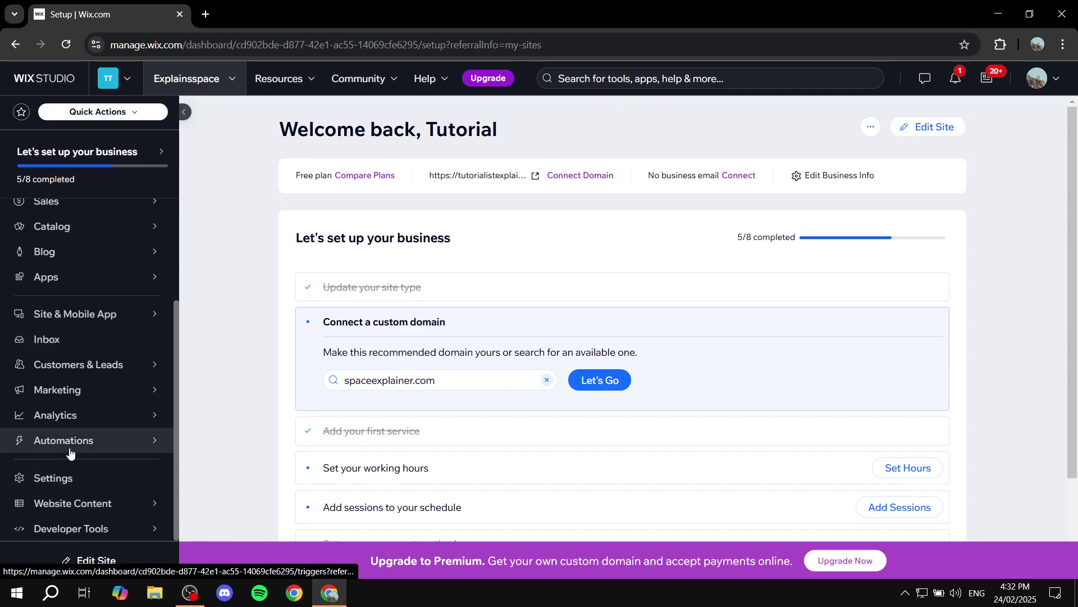
{"action": "mouse_move", "coordinate": [90, 447]}
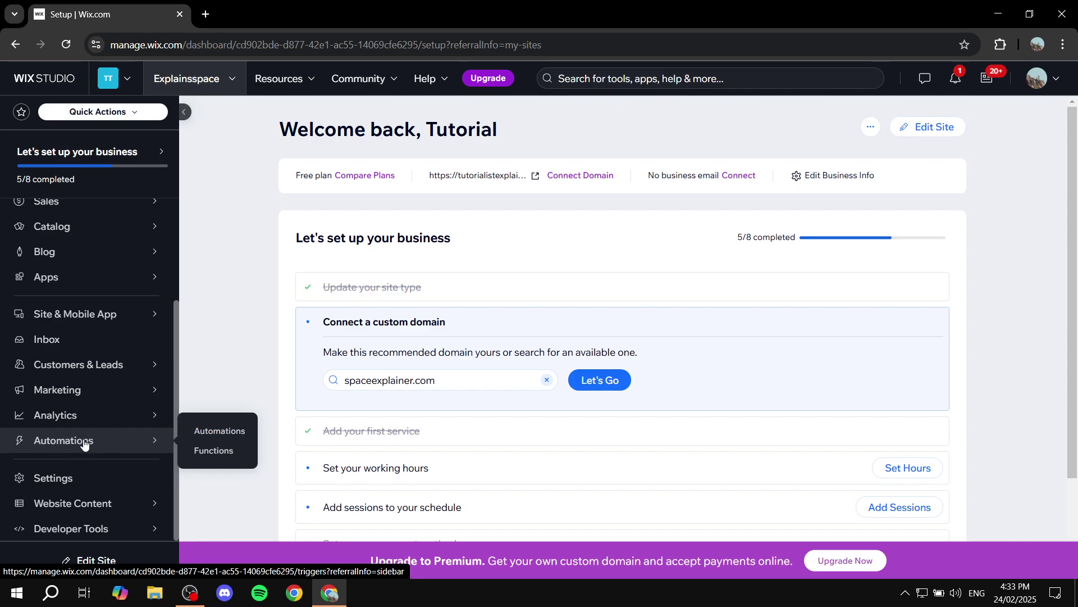
Step: Open the Automations page and scroll through the list of created automations
{"action": "left_click", "coordinate": [104, 445]}
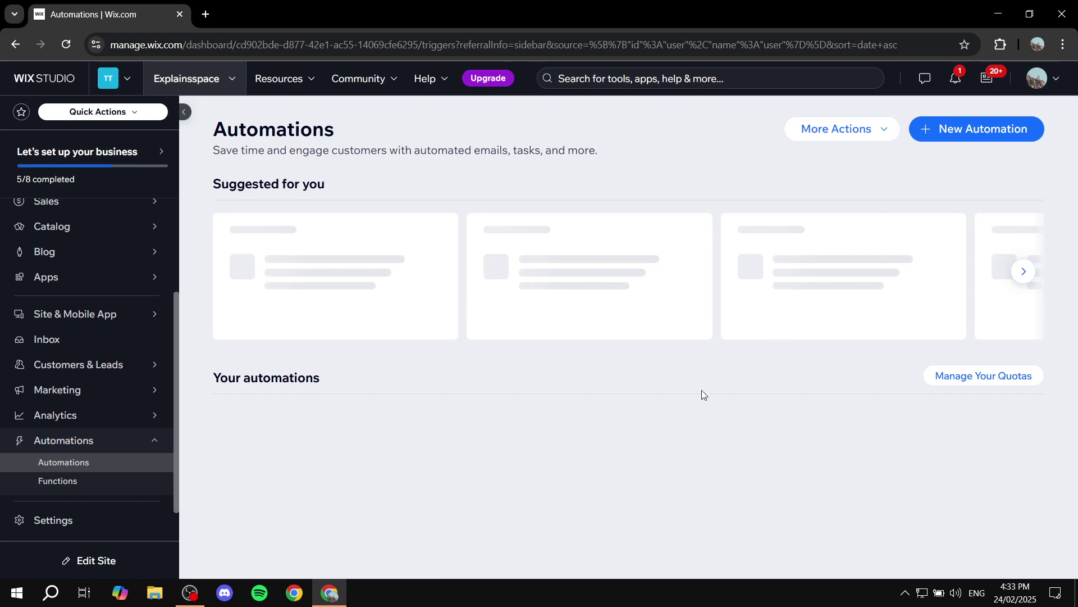
{"action": "scroll", "coordinate": [595, 343], "scroll_direction": "down", "scroll_amount": 1}
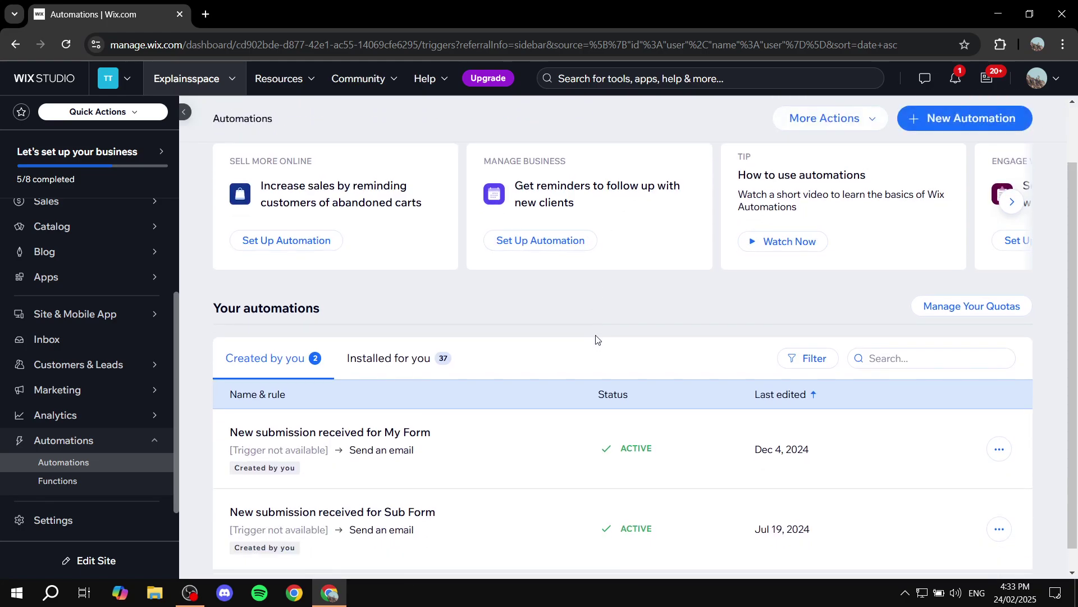
{"action": "scroll", "coordinate": [569, 364], "scroll_direction": "up", "scroll_amount": 1}
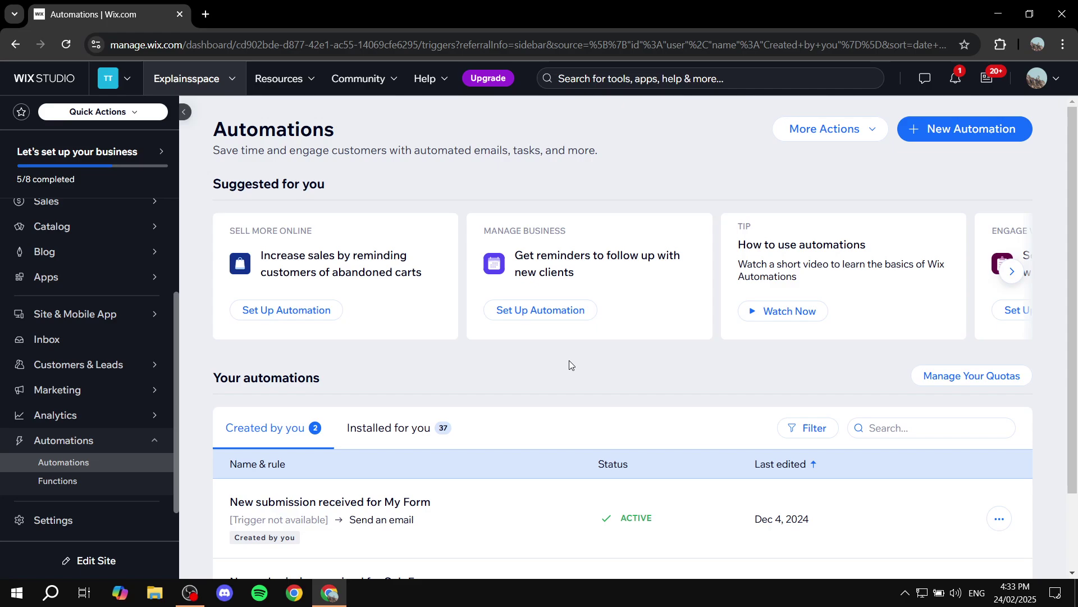
{"action": "scroll", "coordinate": [572, 356], "scroll_direction": "down", "scroll_amount": 1}
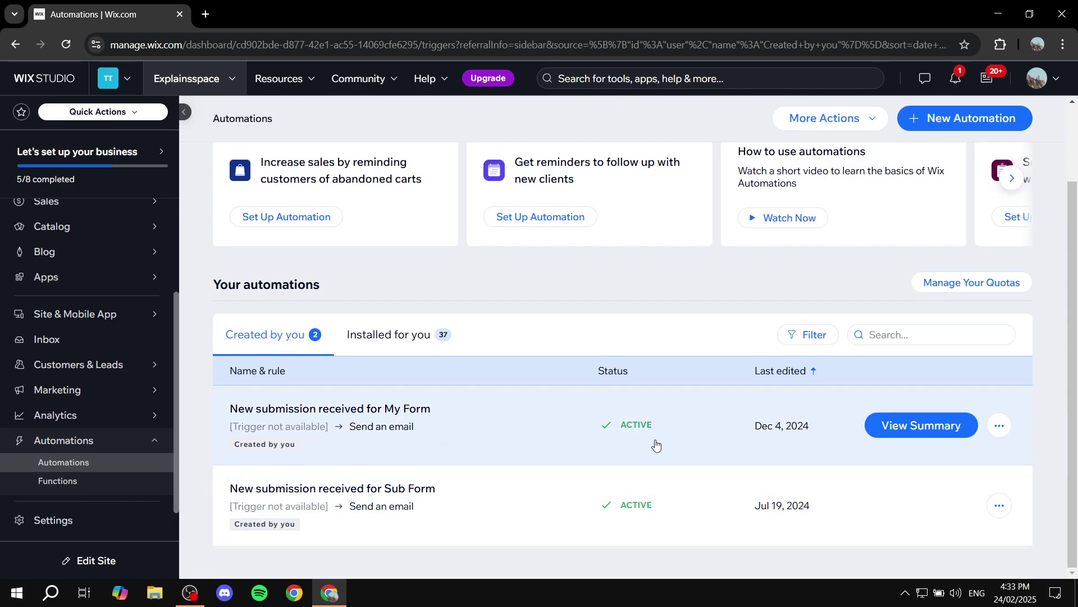
Step: Review the summary of the My Form automation, then close it
{"action": "left_click", "coordinate": [919, 428]}
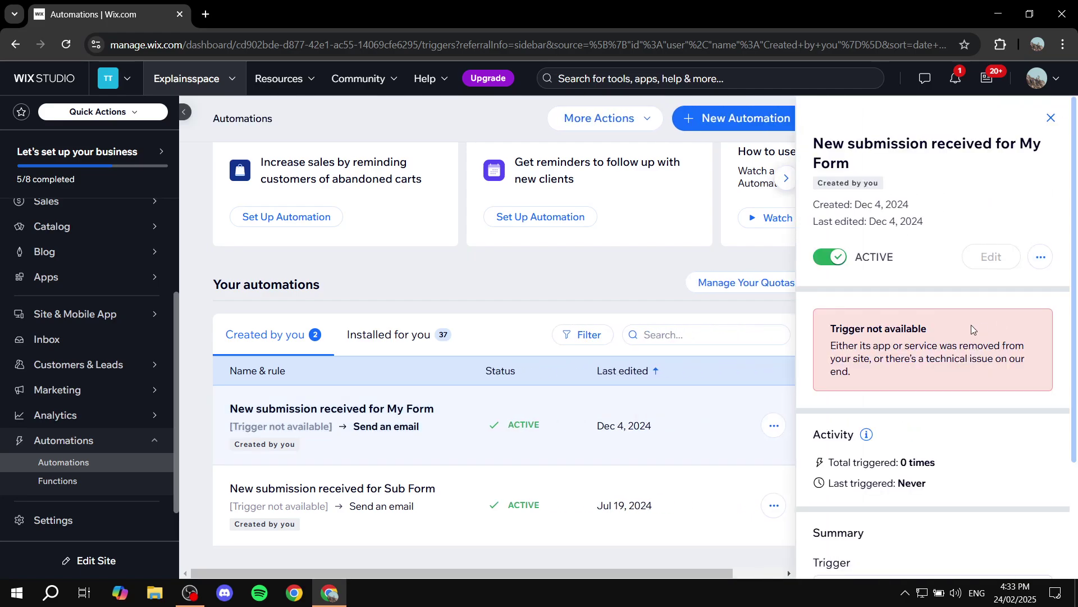
{"action": "scroll", "coordinate": [920, 392], "scroll_direction": "down", "scroll_amount": 3}
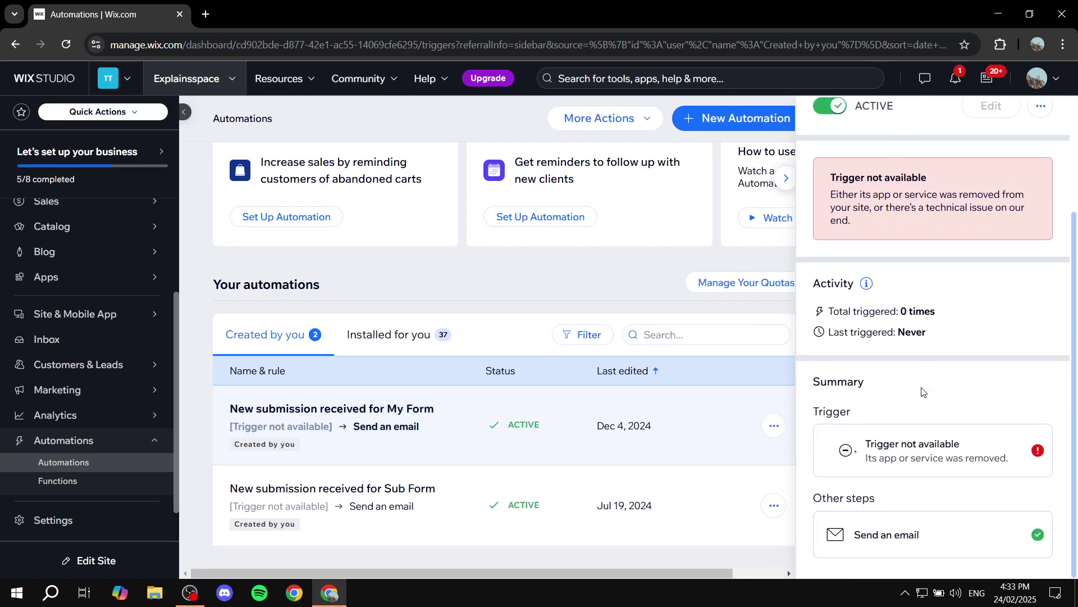
{"action": "scroll", "coordinate": [897, 331], "scroll_direction": "up", "scroll_amount": 3}
{"action": "left_click", "coordinate": [1054, 123]}
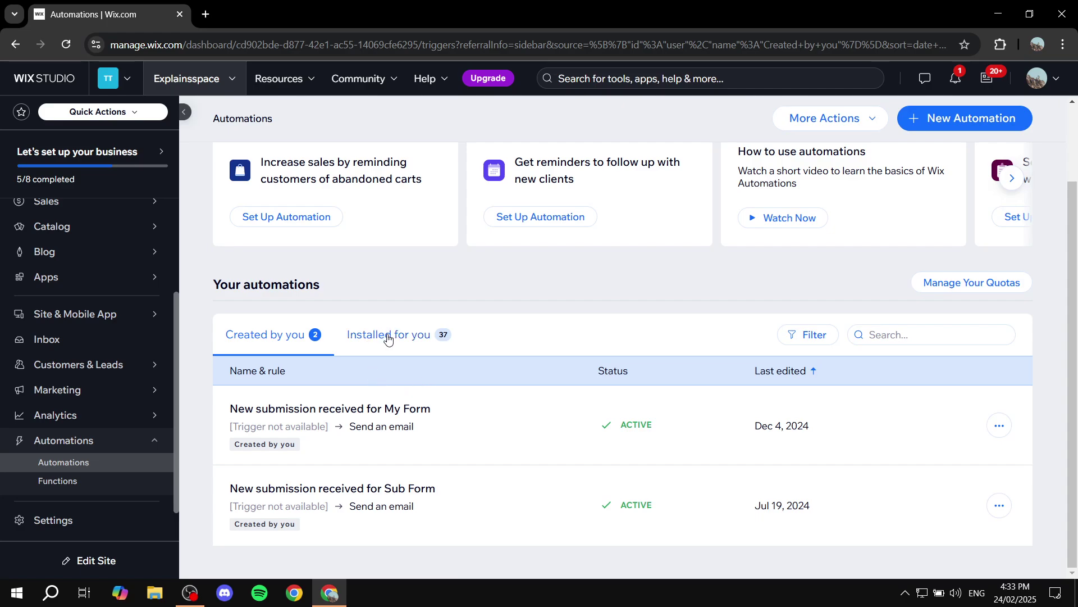
Step: Browse the Installed for you automations, return to Created by you, and begin a new automation
{"action": "left_click", "coordinate": [388, 336]}
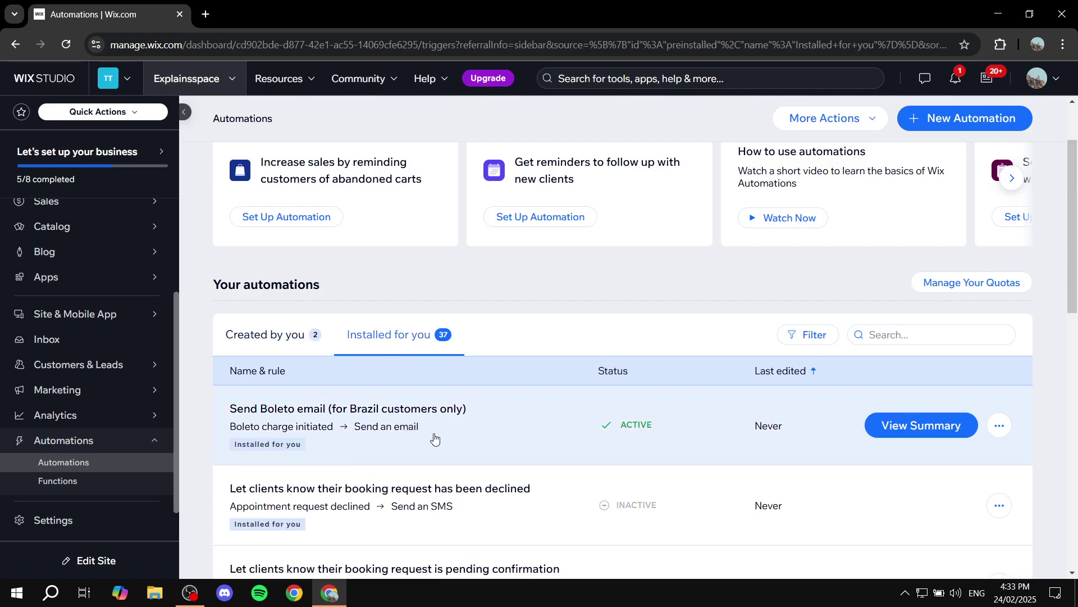
{"action": "scroll", "coordinate": [434, 437], "scroll_direction": "down", "scroll_amount": 1}
{"action": "scroll", "coordinate": [431, 448], "scroll_direction": "down", "scroll_amount": 5}
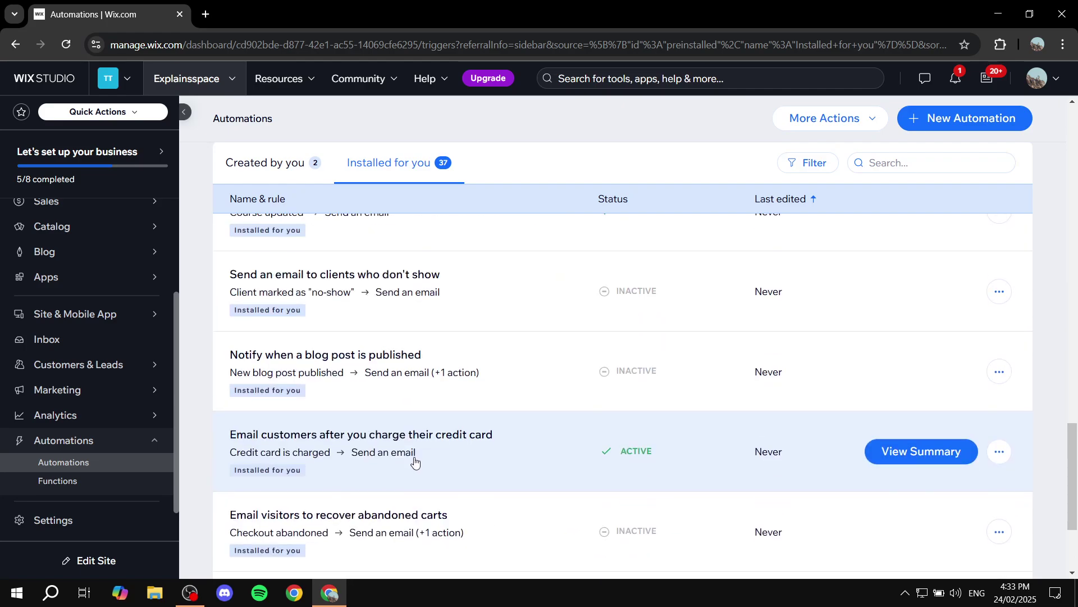
{"action": "scroll", "coordinate": [408, 465], "scroll_direction": "up", "scroll_amount": 6}
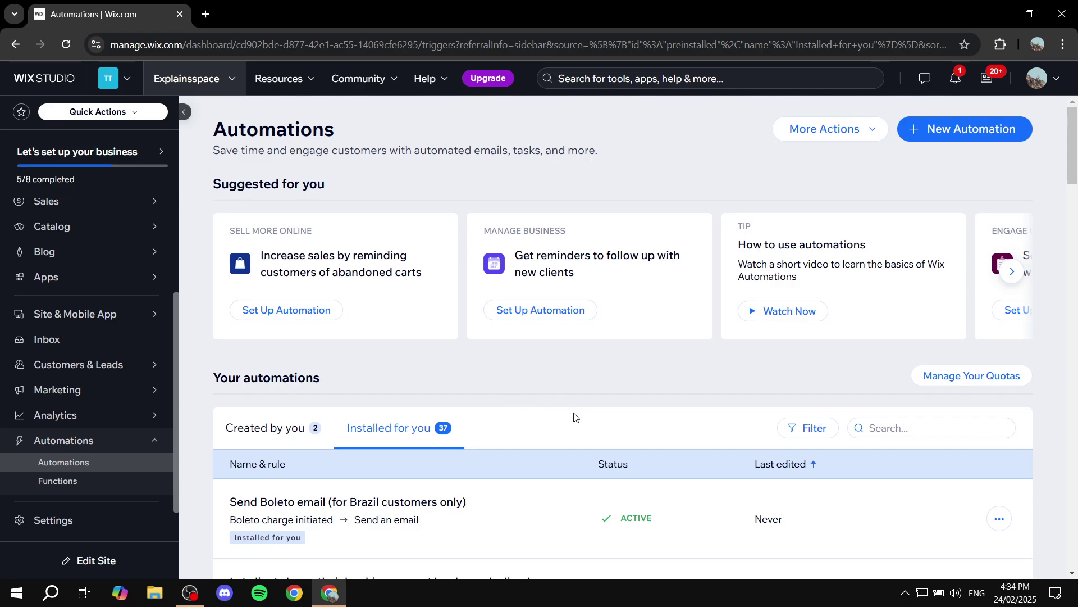
{"action": "scroll", "coordinate": [570, 421], "scroll_direction": "down", "scroll_amount": 3}
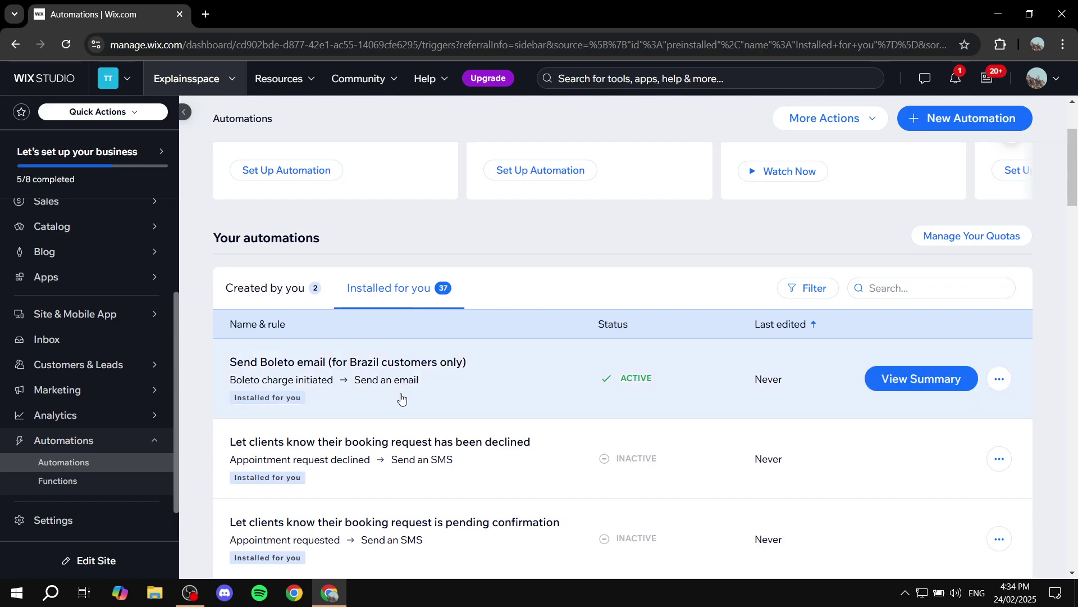
{"action": "scroll", "coordinate": [399, 406], "scroll_direction": "down", "scroll_amount": 5}
{"action": "scroll", "coordinate": [398, 406], "scroll_direction": "up", "scroll_amount": 10}
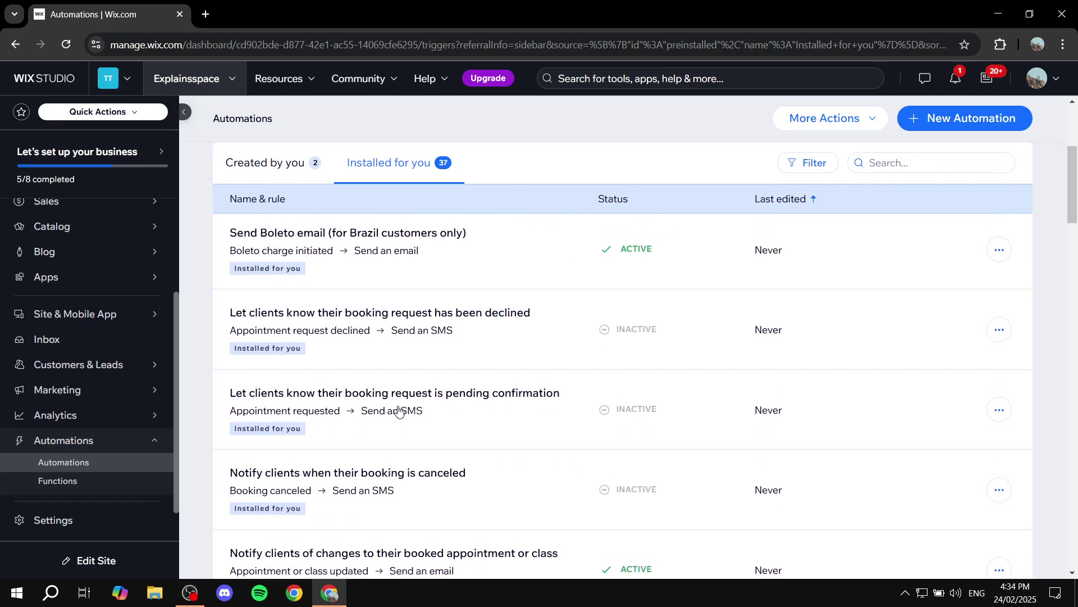
{"action": "left_click", "coordinate": [266, 428]}
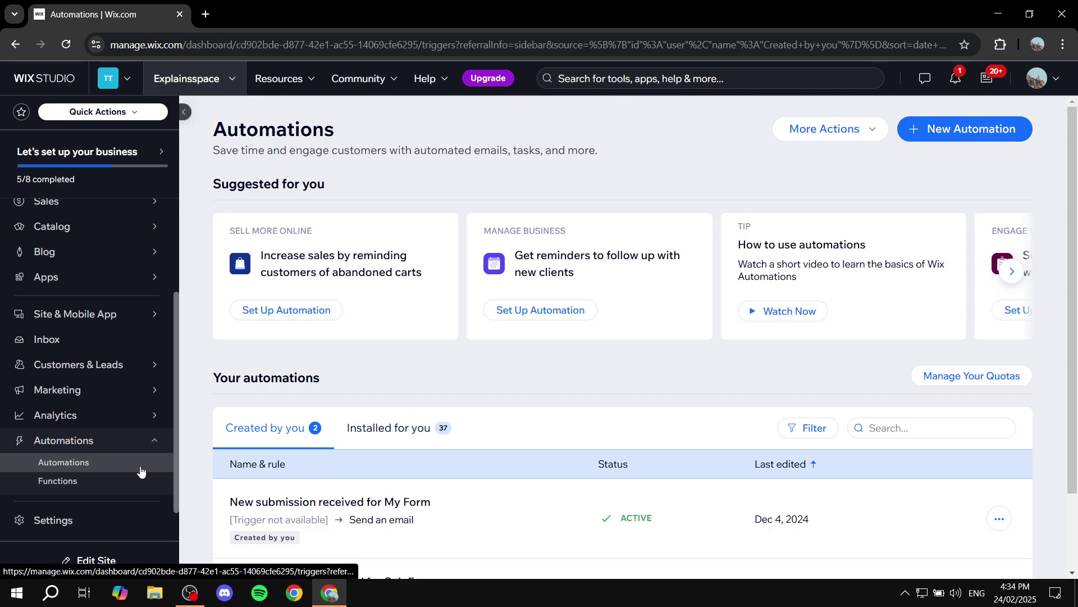
{"action": "left_click", "coordinate": [943, 131]}
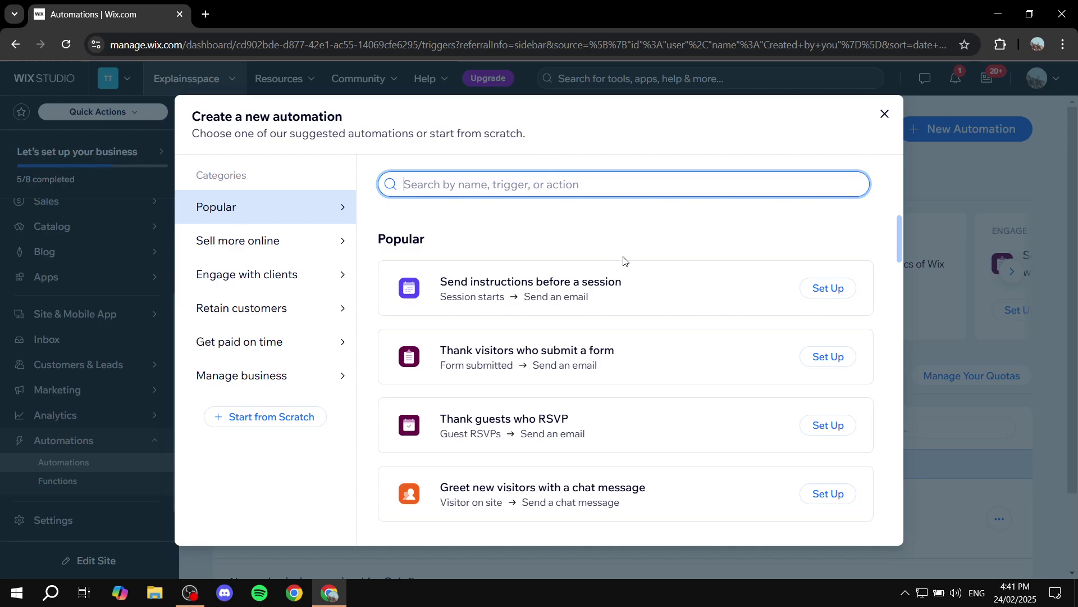
Step: Jump to Sell more online and look at the abandoned-carts email template title
{"action": "scroll", "coordinate": [568, 299], "scroll_direction": "down", "scroll_amount": 10}
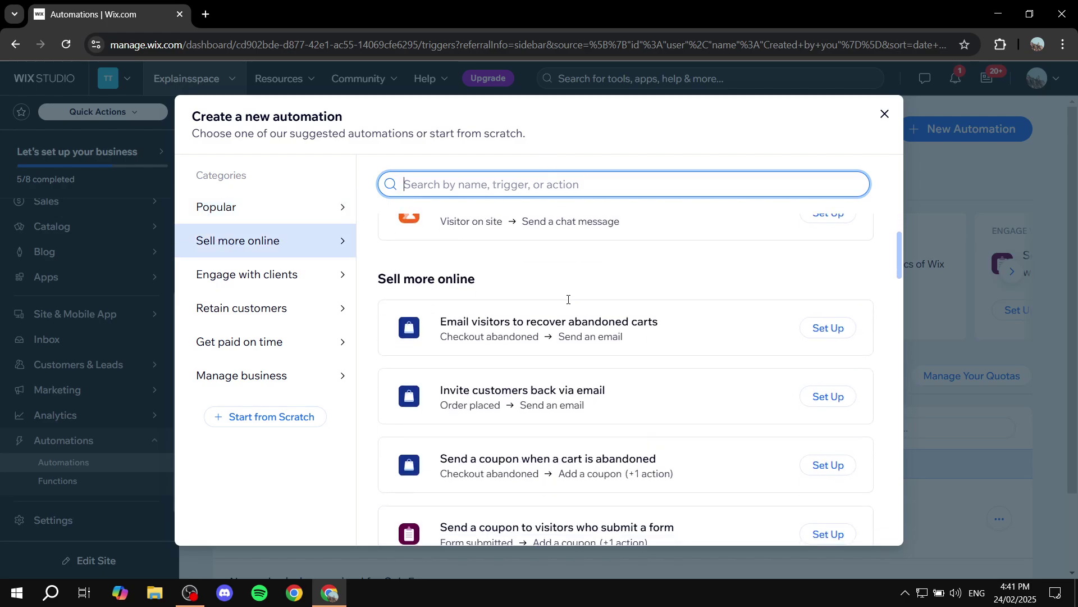
{"action": "scroll", "coordinate": [568, 303], "scroll_direction": "down", "scroll_amount": 8}
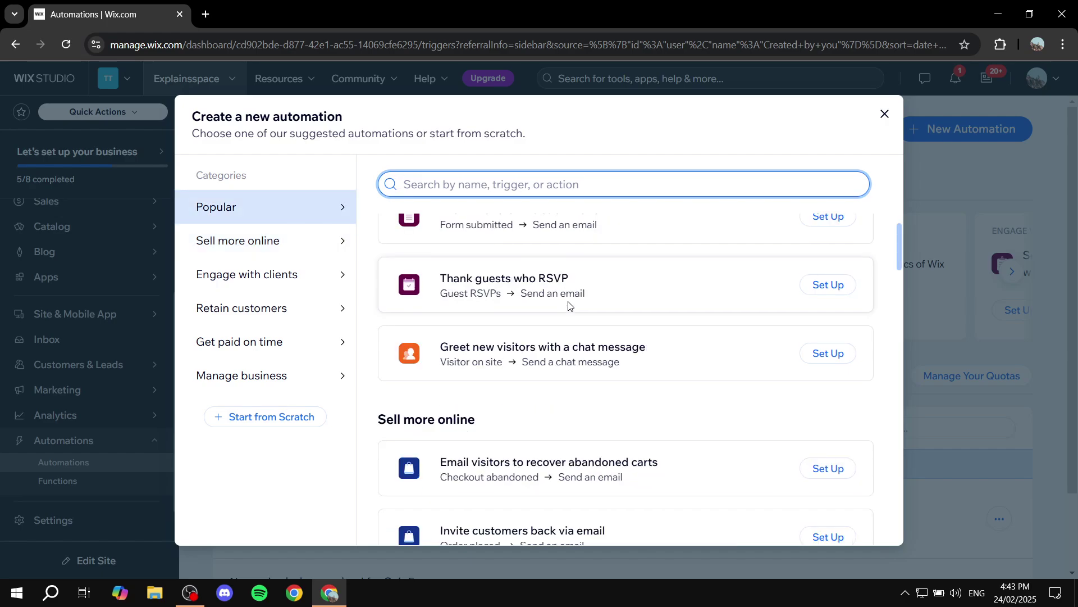
{"action": "left_click", "coordinate": [287, 248]}
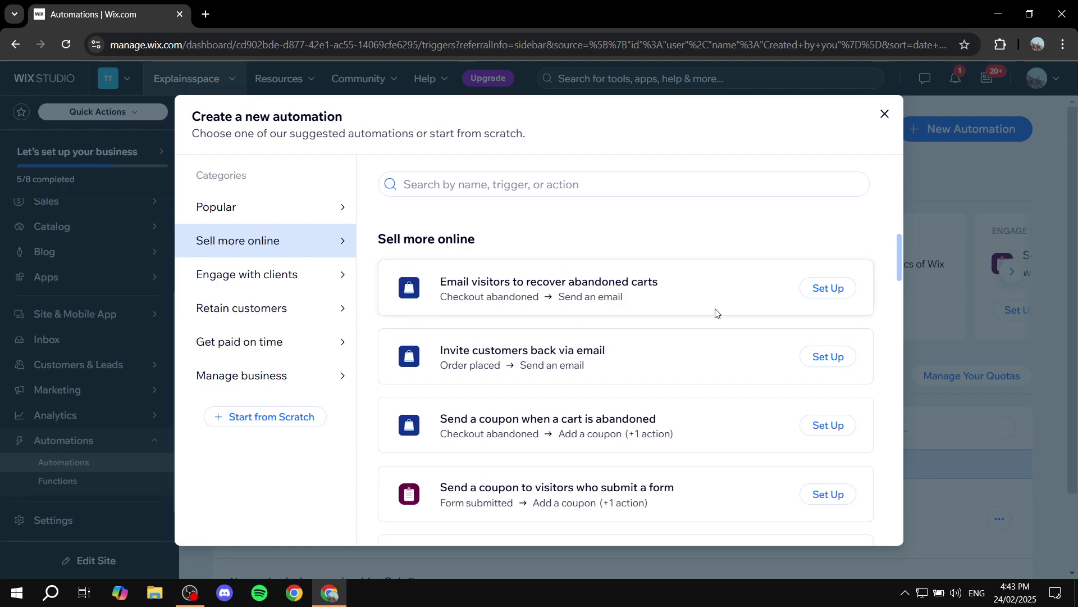
{"action": "left_click_drag", "start_coordinate": [435, 280], "coordinate": [678, 289]}
{"action": "left_click", "coordinate": [678, 289]}
Step: Review the Engage with clients suggestions, including the Order placed trigger and Get feedback from customers
{"action": "left_click", "coordinate": [265, 281]}
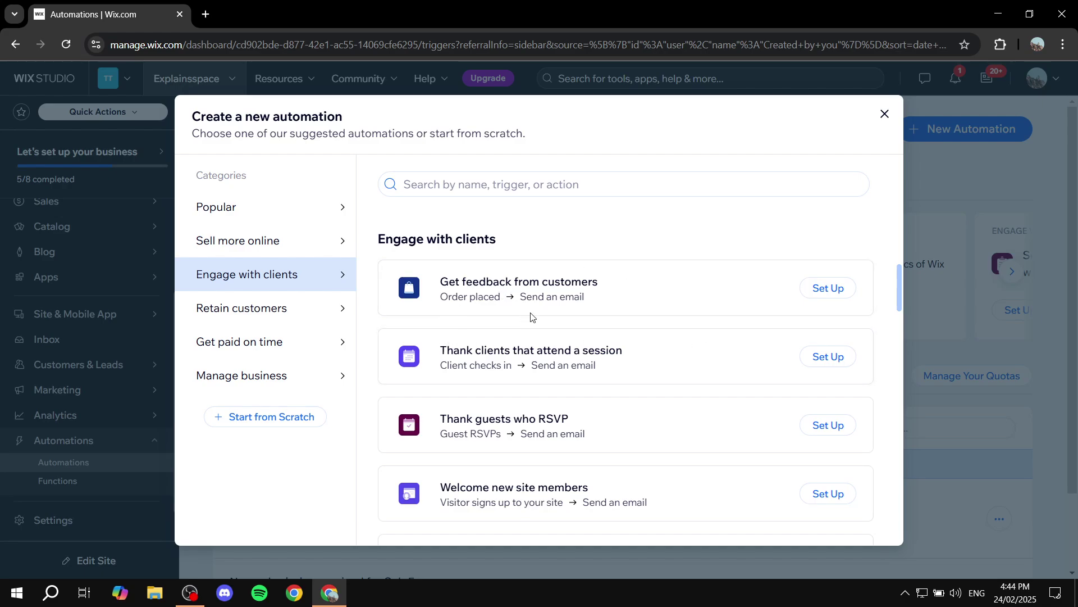
{"action": "left_click_drag", "start_coordinate": [449, 297], "coordinate": [514, 300]}
{"action": "left_click", "coordinate": [514, 301]}
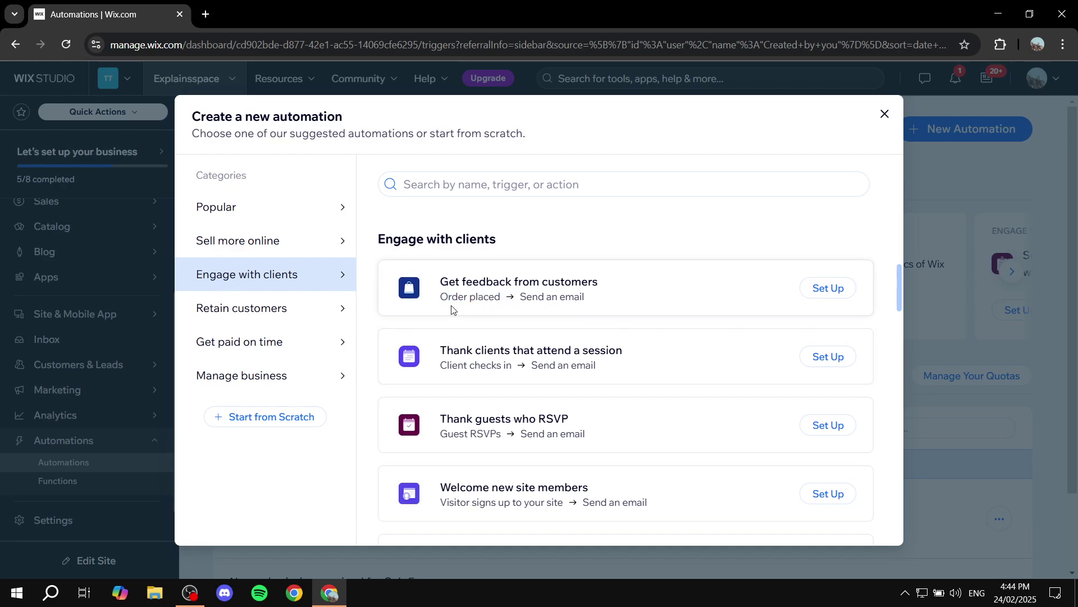
{"action": "left_click_drag", "start_coordinate": [441, 296], "coordinate": [608, 303]}
{"action": "left_click", "coordinate": [518, 299]}
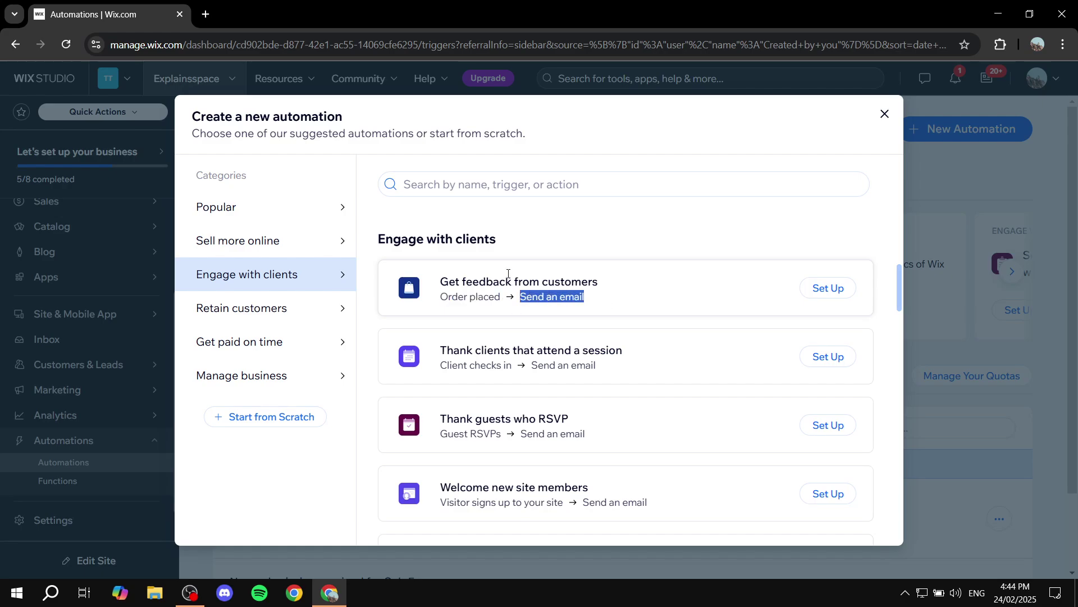
{"action": "left_click_drag", "start_coordinate": [455, 282], "coordinate": [595, 277]}
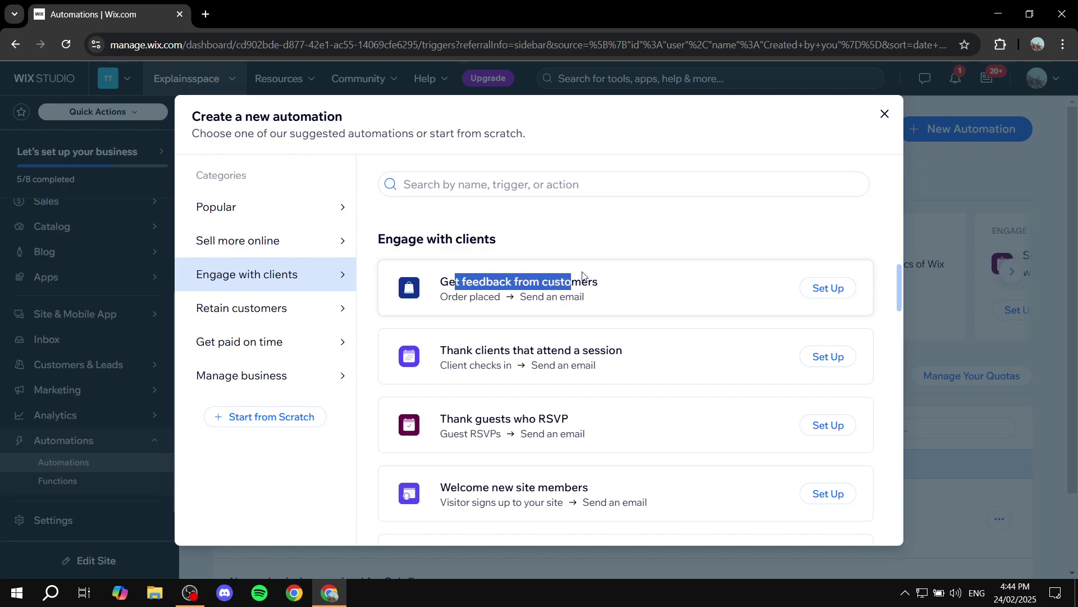
{"action": "left_click", "coordinate": [494, 265]}
Step: Skim Retain customers and Get paid on time, then return to the Sell more online abandoned-carts template
{"action": "left_click", "coordinate": [325, 311]}
{"action": "left_click", "coordinate": [307, 352]}
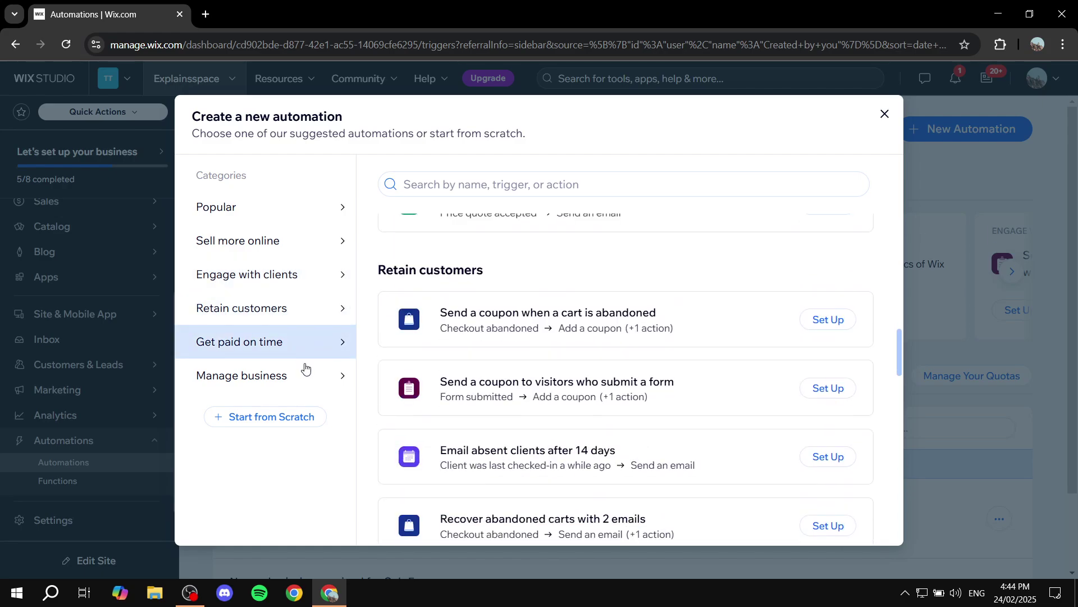
{"action": "left_click", "coordinate": [297, 255]}
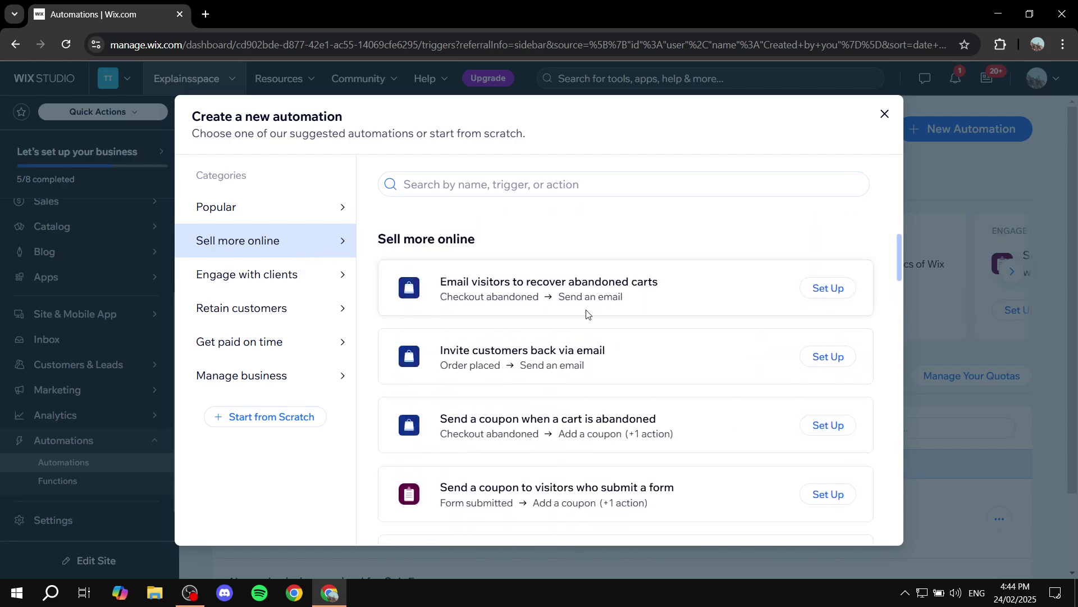
{"action": "mouse_move", "coordinate": [660, 283]}
{"action": "left_mouse_down"}
{"action": "mouse_move", "coordinate": [562, 284]}
{"action": "mouse_move", "coordinate": [671, 289]}
{"action": "left_mouse_up"}
{"action": "left_click_drag", "start_coordinate": [438, 287], "coordinate": [672, 286]}
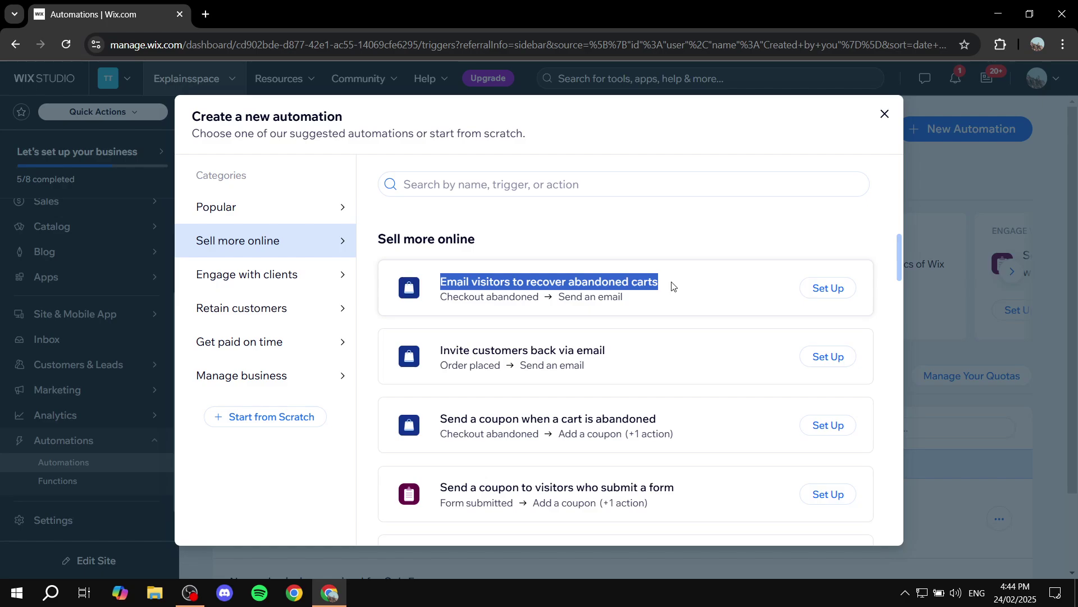
{"action": "left_click", "coordinate": [672, 286]}
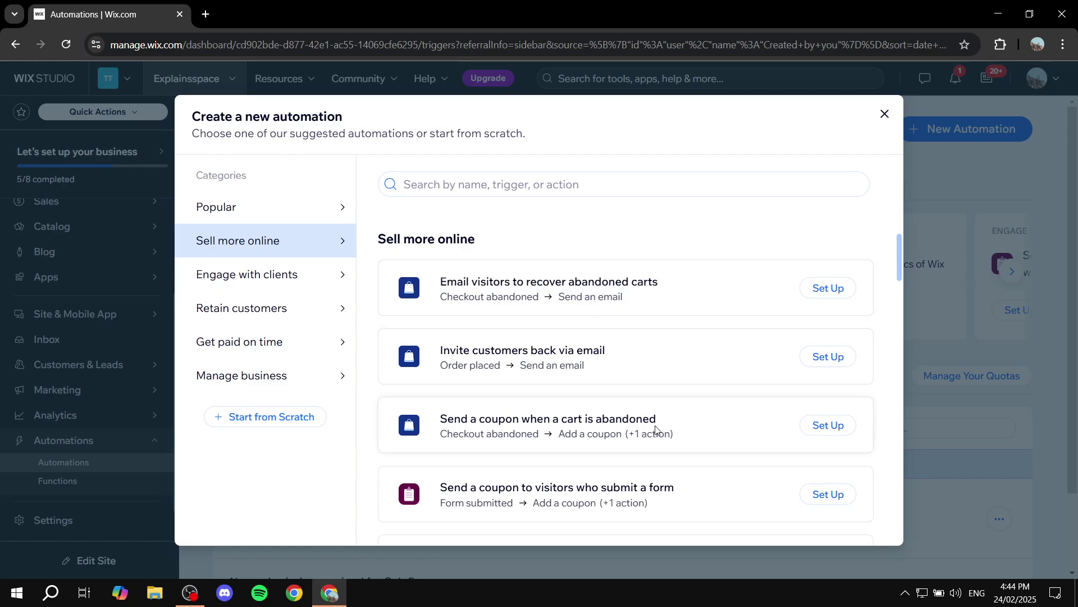
Step: Set up the abandoned-carts template and add a step slot after the Checkout abandoned trigger
{"action": "left_click", "coordinate": [826, 288]}
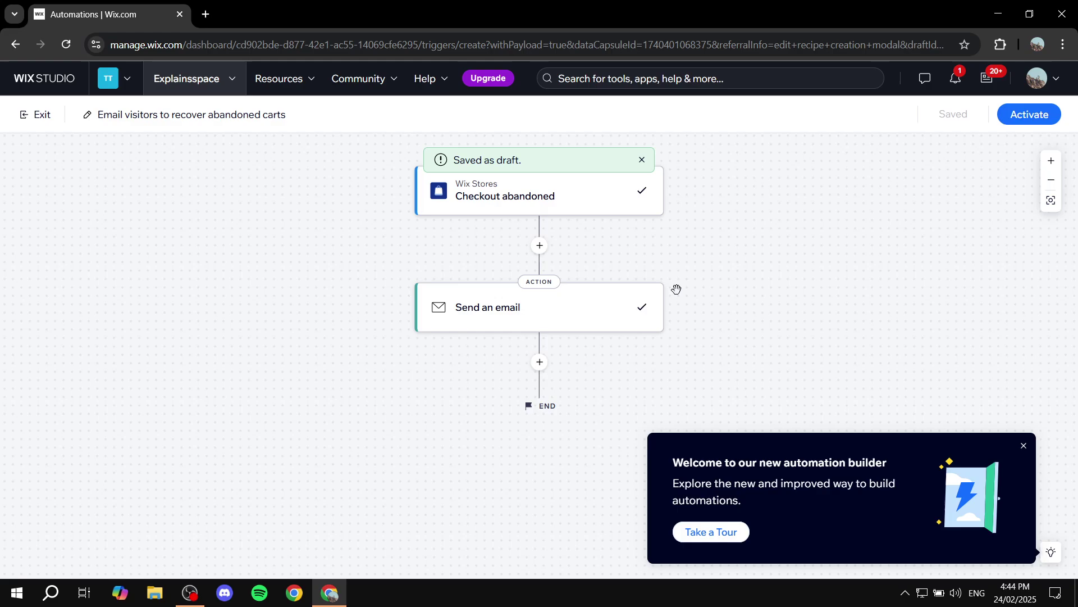
{"action": "left_click", "coordinate": [1025, 447]}
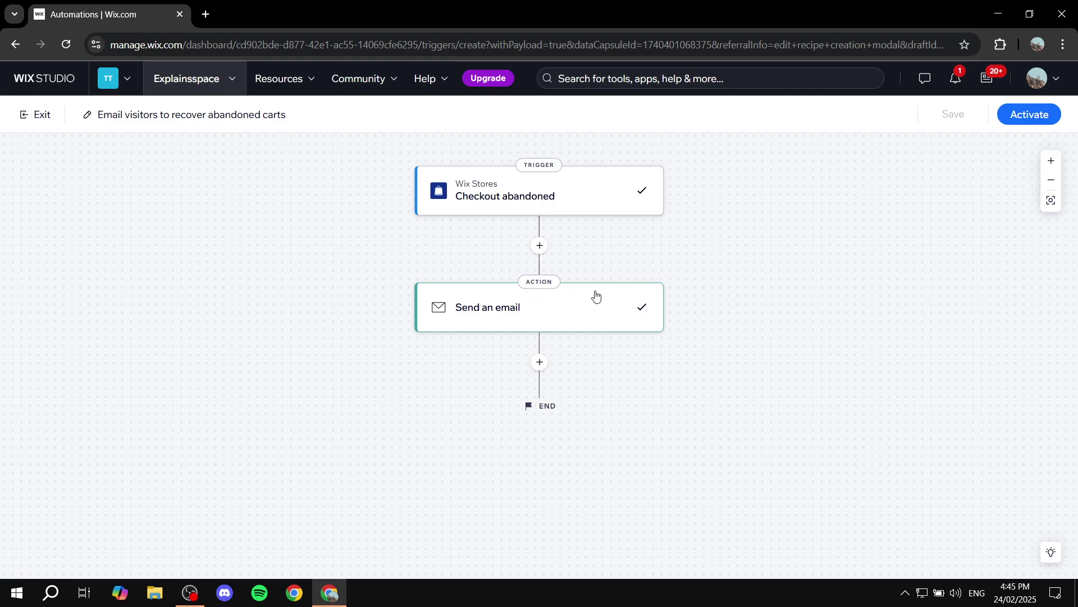
{"action": "left_click", "coordinate": [540, 248]}
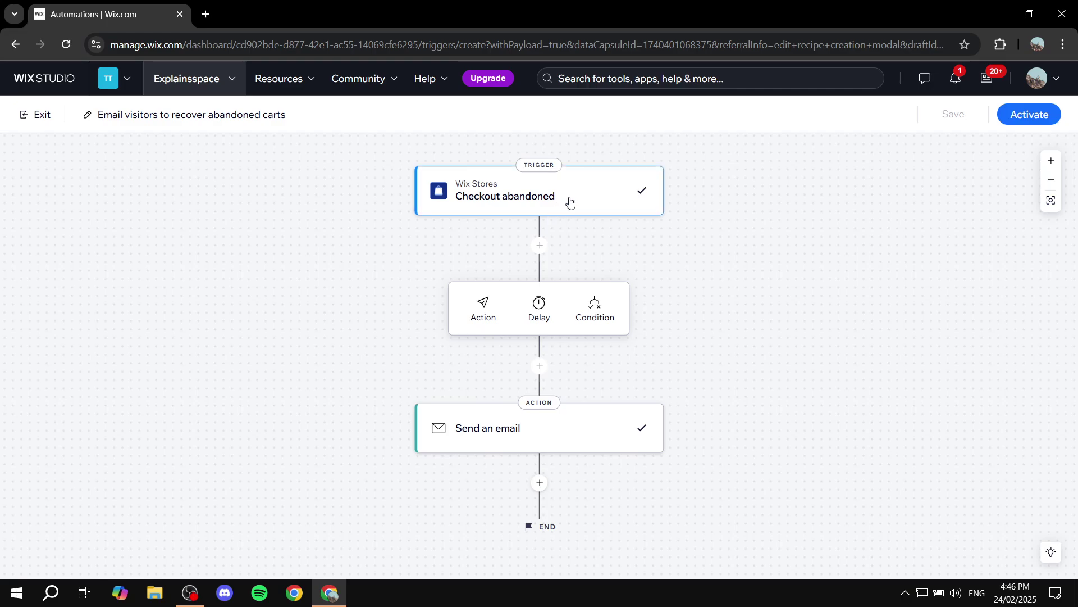
Step: Insert a Condition step, browse its property list, and close the condition settings
{"action": "left_click", "coordinate": [600, 303]}
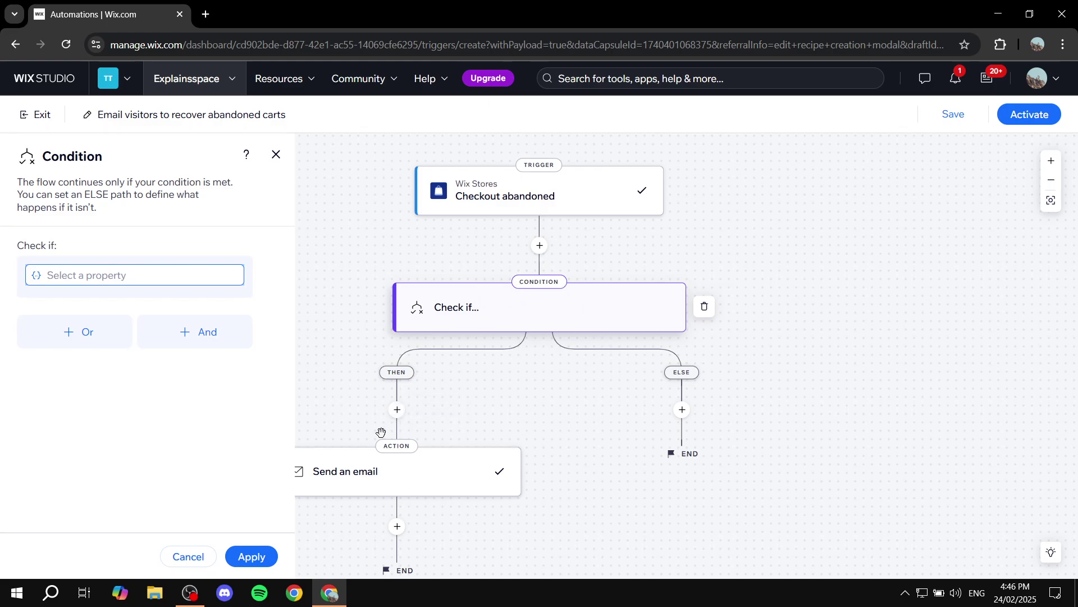
{"action": "scroll", "coordinate": [381, 432], "scroll_direction": "down", "scroll_amount": 2}
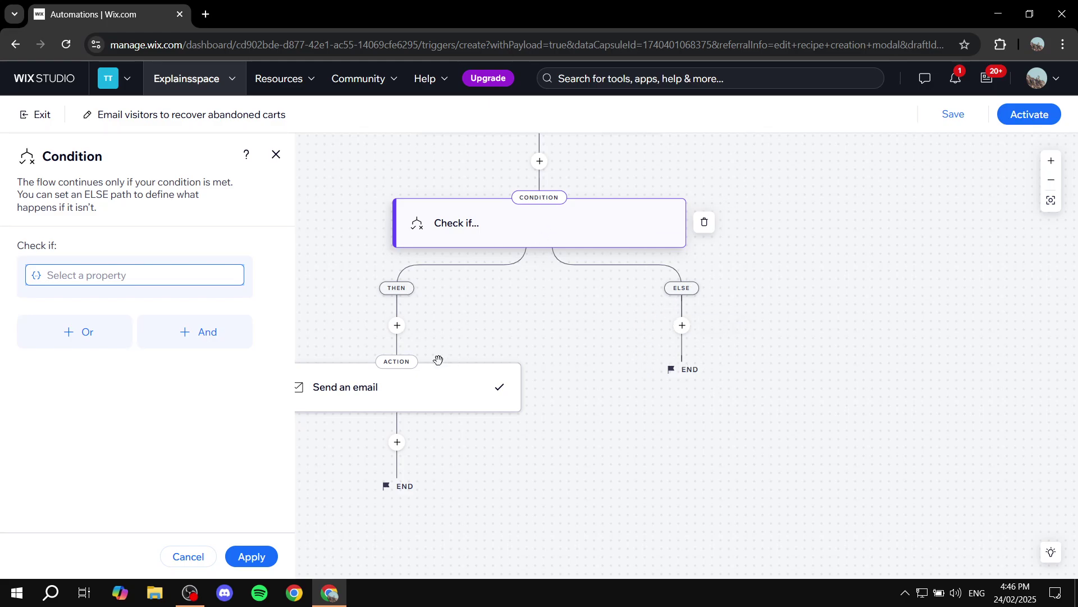
{"action": "left_click", "coordinate": [520, 232]}
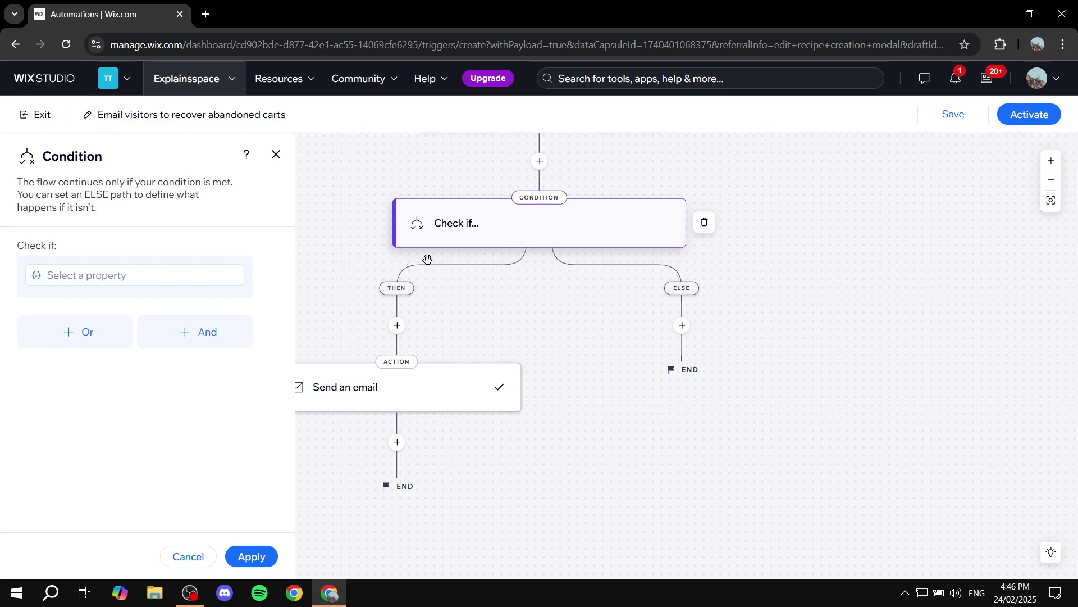
{"action": "left_click", "coordinate": [206, 275]}
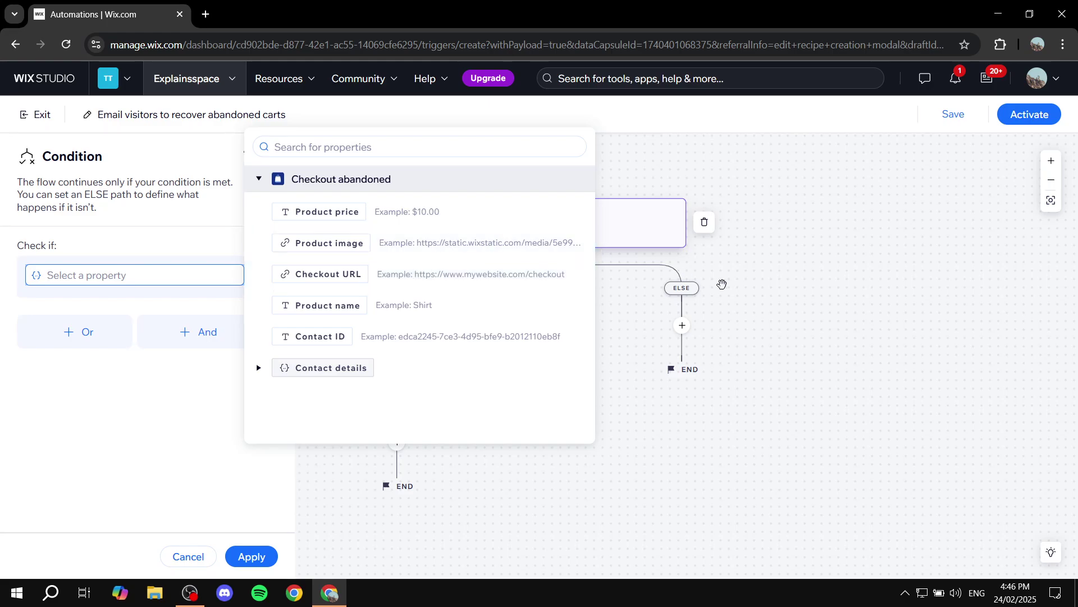
{"action": "left_click", "coordinate": [722, 284]}
Step: Delete the Check if... condition together with its ELSE path
{"action": "left_click_drag", "start_coordinate": [684, 256], "coordinate": [686, 331]}
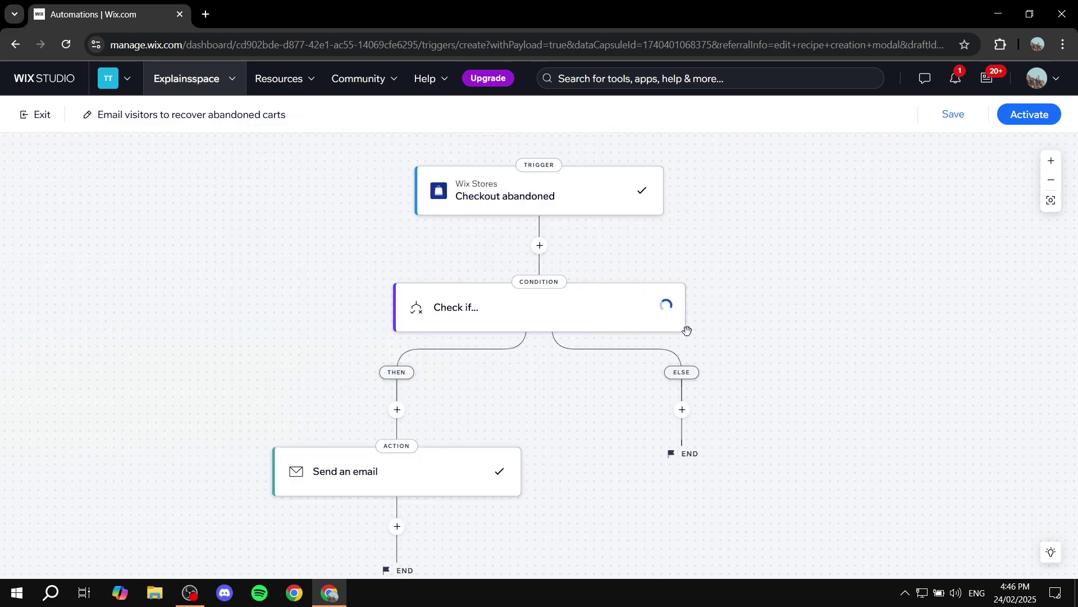
{"action": "left_click", "coordinate": [576, 307]}
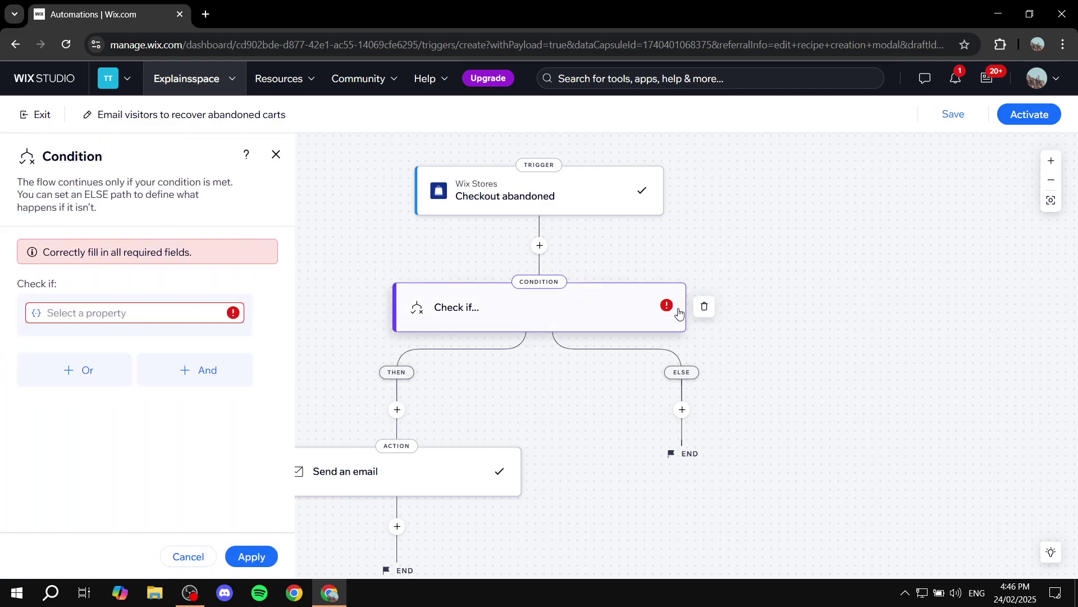
{"action": "left_click", "coordinate": [703, 307]}
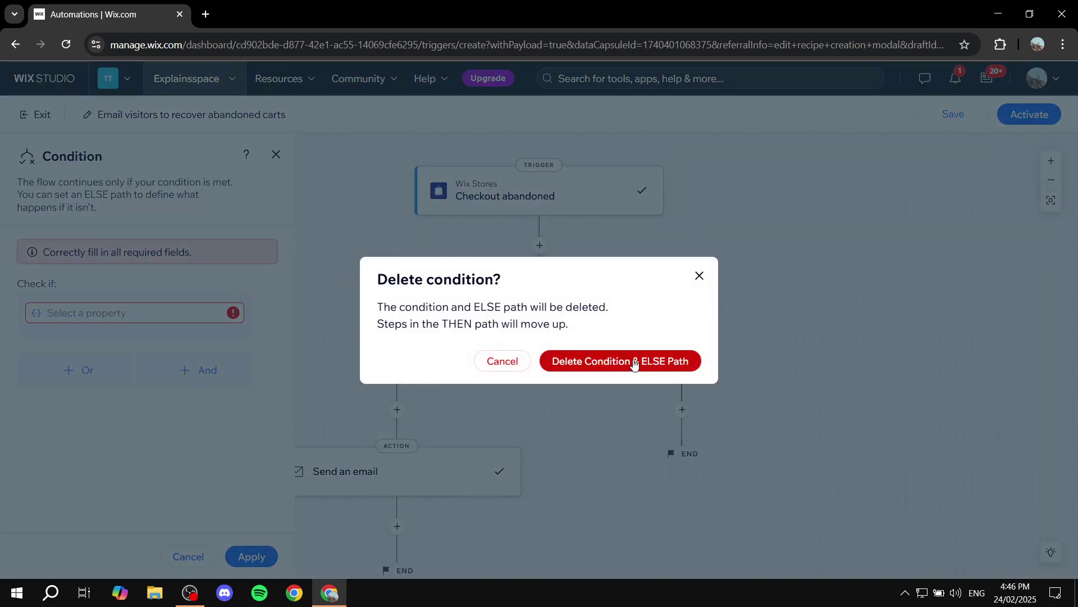
{"action": "left_click", "coordinate": [630, 364]}
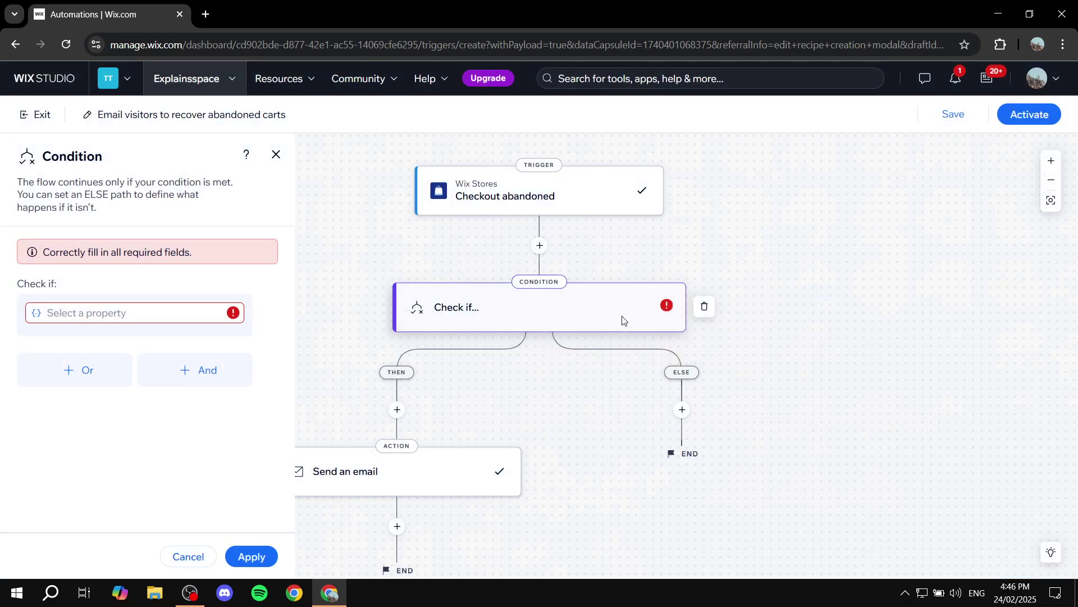
{"action": "scroll", "coordinate": [708, 269], "scroll_direction": "up", "scroll_amount": 5}
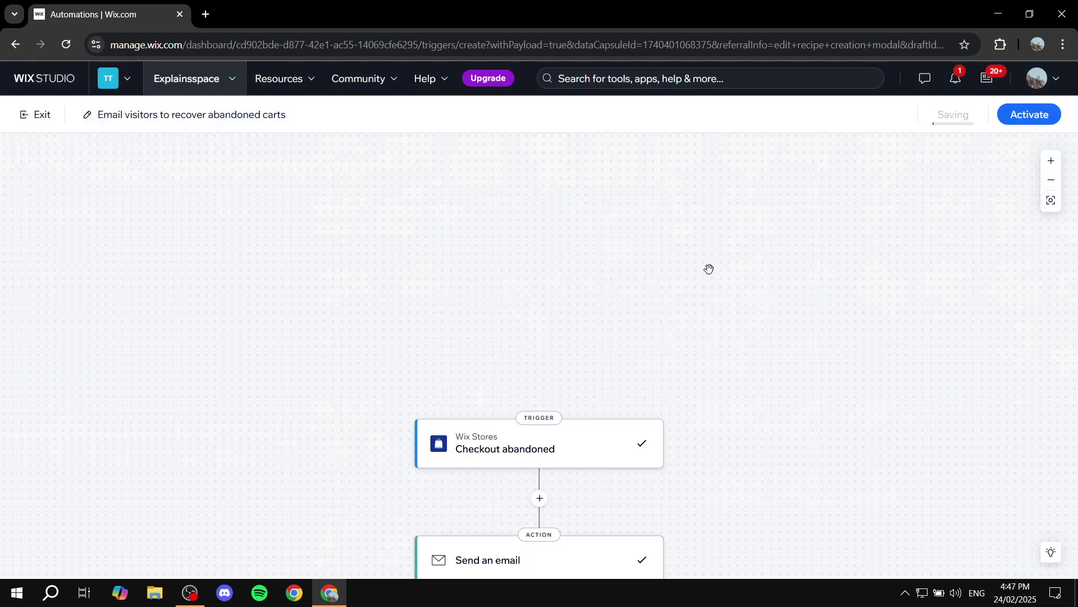
{"action": "scroll", "coordinate": [652, 277], "scroll_direction": "down", "scroll_amount": 3}
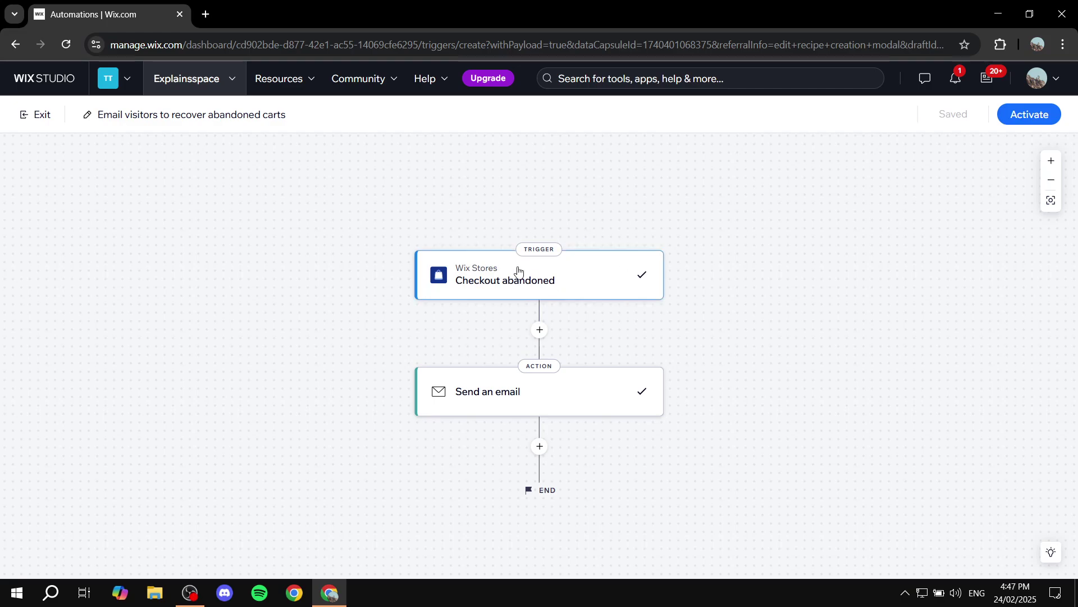
{"action": "scroll", "coordinate": [528, 298], "scroll_direction": "down", "scroll_amount": 2}
Step: Open the Send an email step and cancel the Add sender dialog, keeping the no-reply sender
{"action": "left_click", "coordinate": [537, 316]}
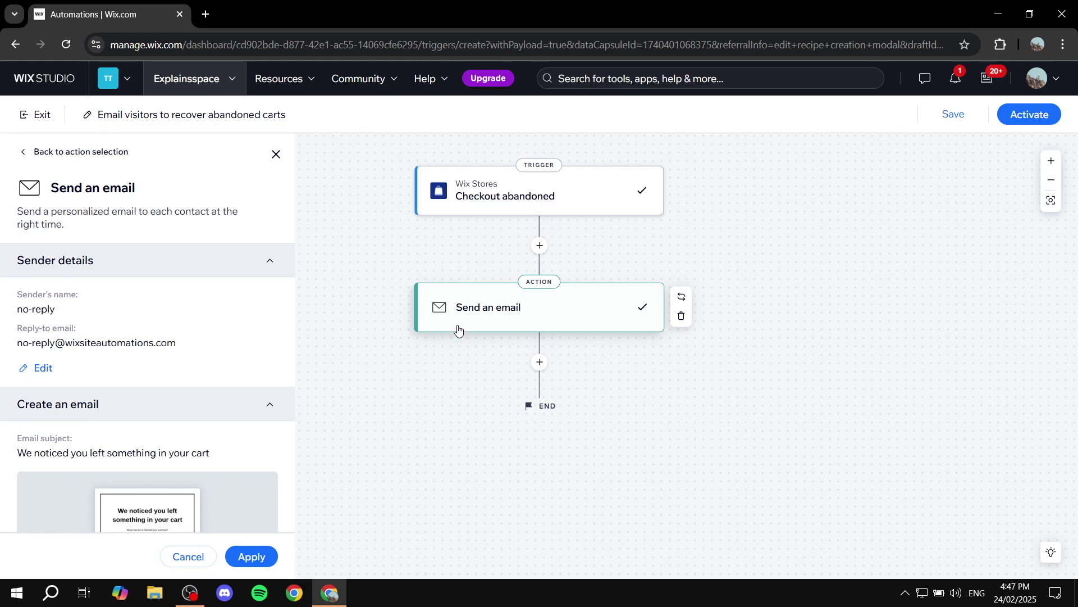
{"action": "scroll", "coordinate": [168, 283], "scroll_direction": "down", "scroll_amount": 1}
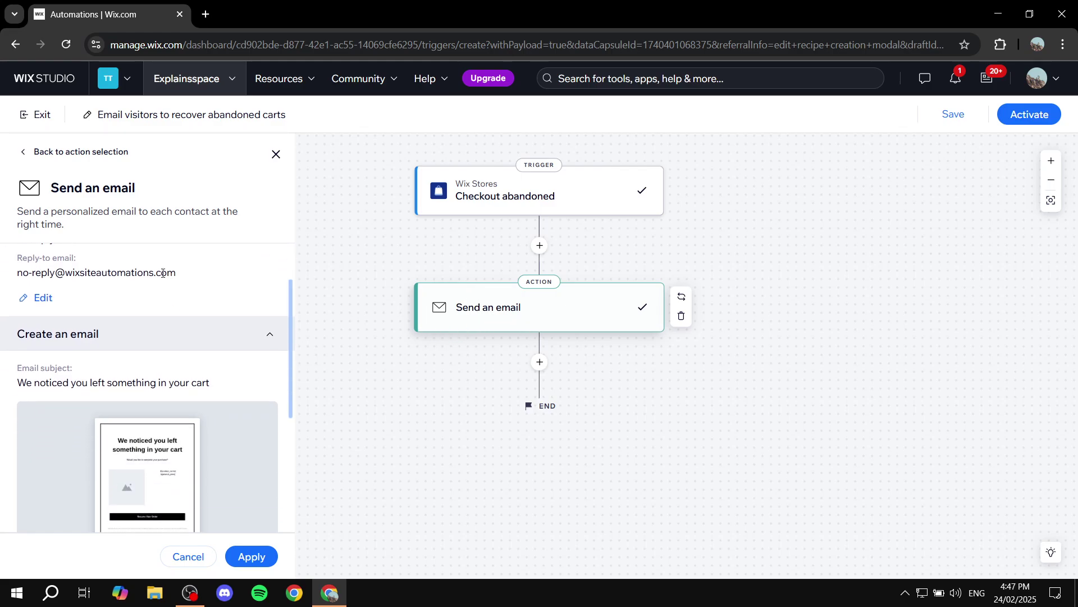
{"action": "scroll", "coordinate": [112, 281], "scroll_direction": "up", "scroll_amount": 1}
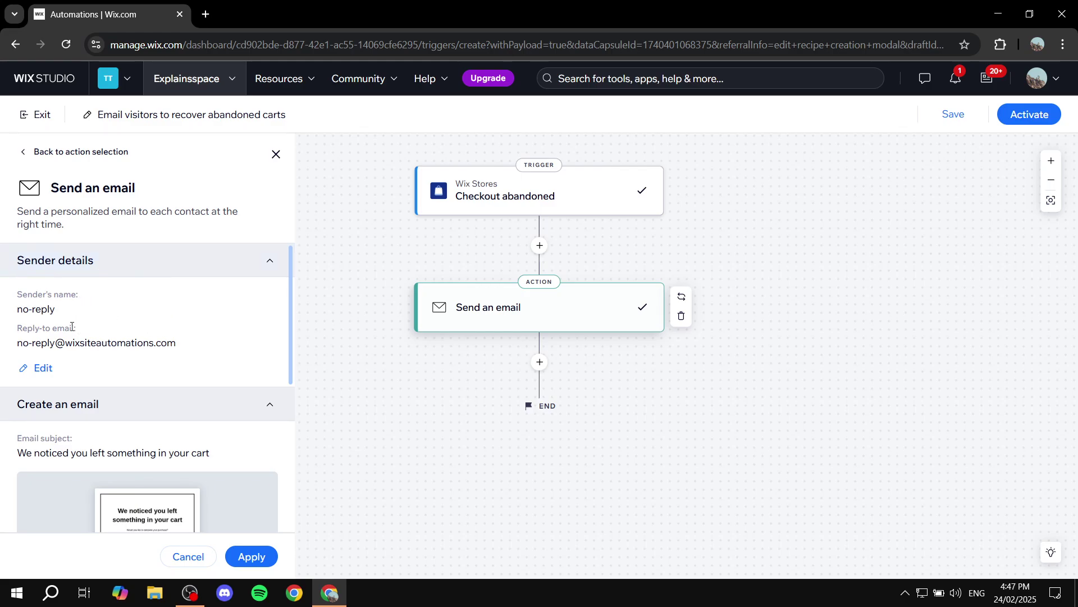
{"action": "left_click", "coordinate": [41, 368]}
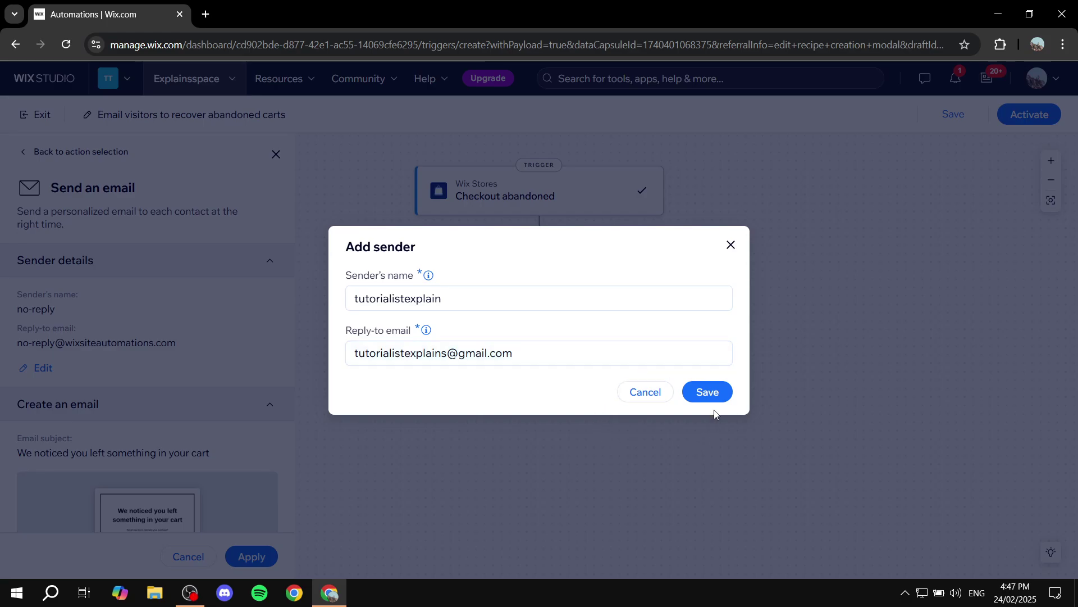
{"action": "left_click", "coordinate": [655, 391]}
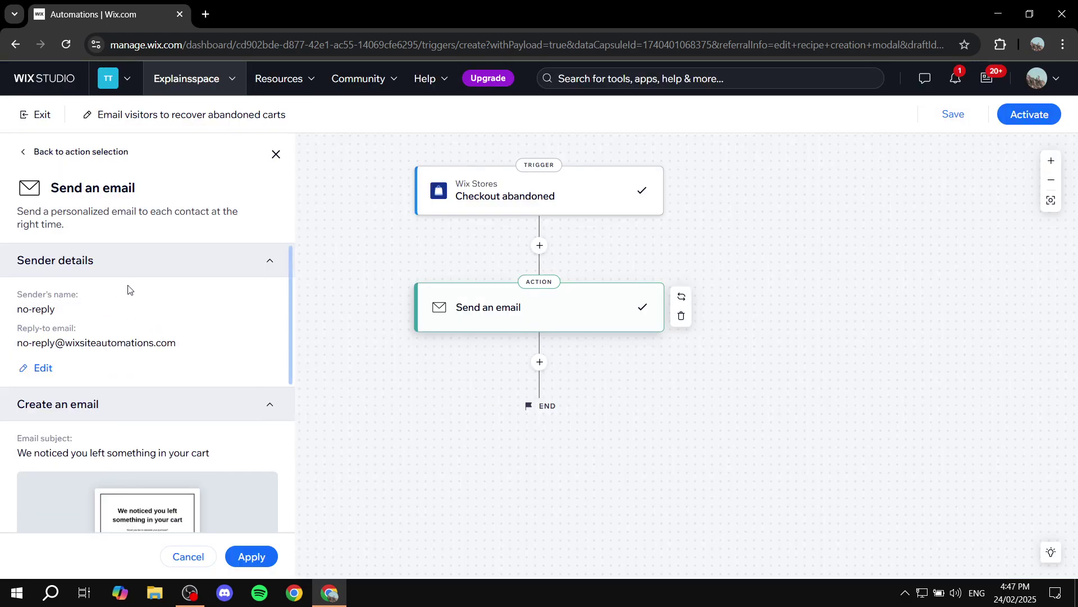
Step: Scroll through the abandoned-cart email template preview
{"action": "scroll", "coordinate": [194, 313], "scroll_direction": "down", "scroll_amount": 3}
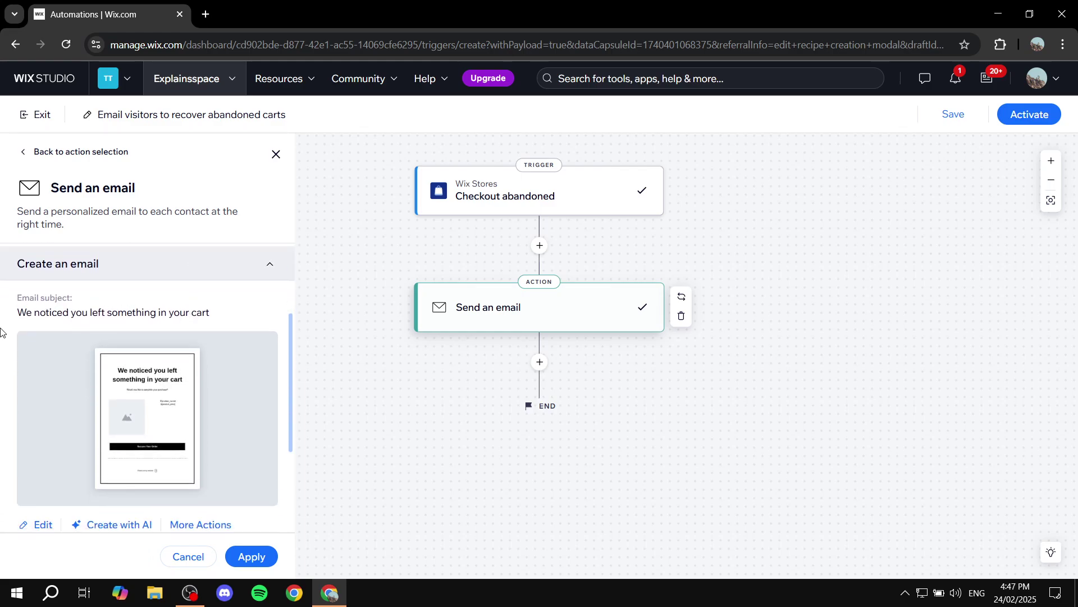
{"action": "scroll", "coordinate": [173, 312], "scroll_direction": "down", "scroll_amount": 2}
{"action": "scroll", "coordinate": [80, 301], "scroll_direction": "up", "scroll_amount": 2}
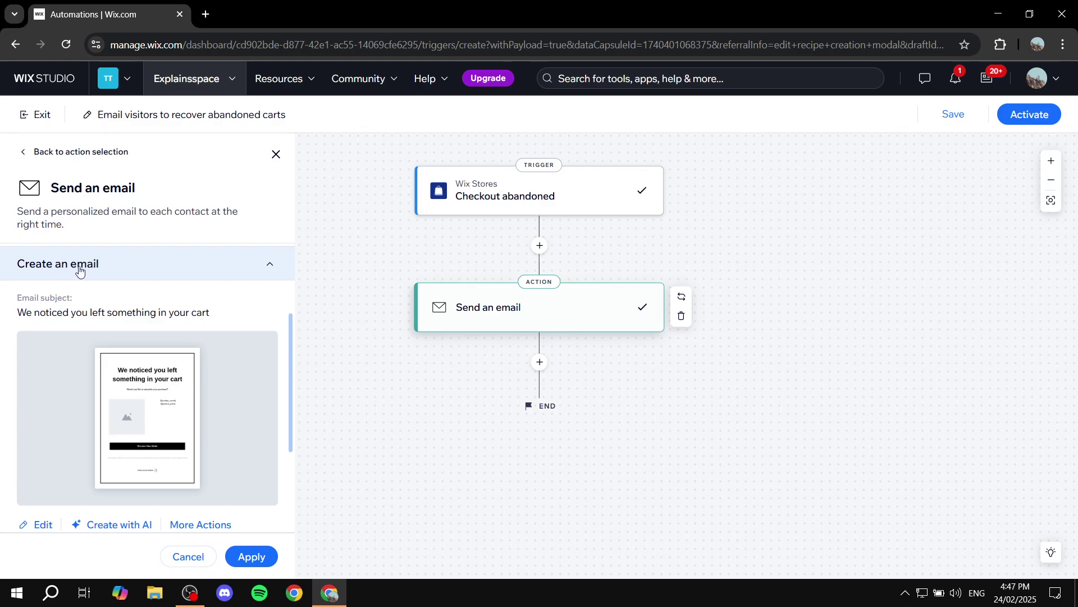
{"action": "scroll", "coordinate": [90, 275], "scroll_direction": "down", "scroll_amount": 1}
{"action": "scroll", "coordinate": [94, 296], "scroll_direction": "up", "scroll_amount": 1}
{"action": "scroll", "coordinate": [67, 393], "scroll_direction": "down", "scroll_amount": 1}
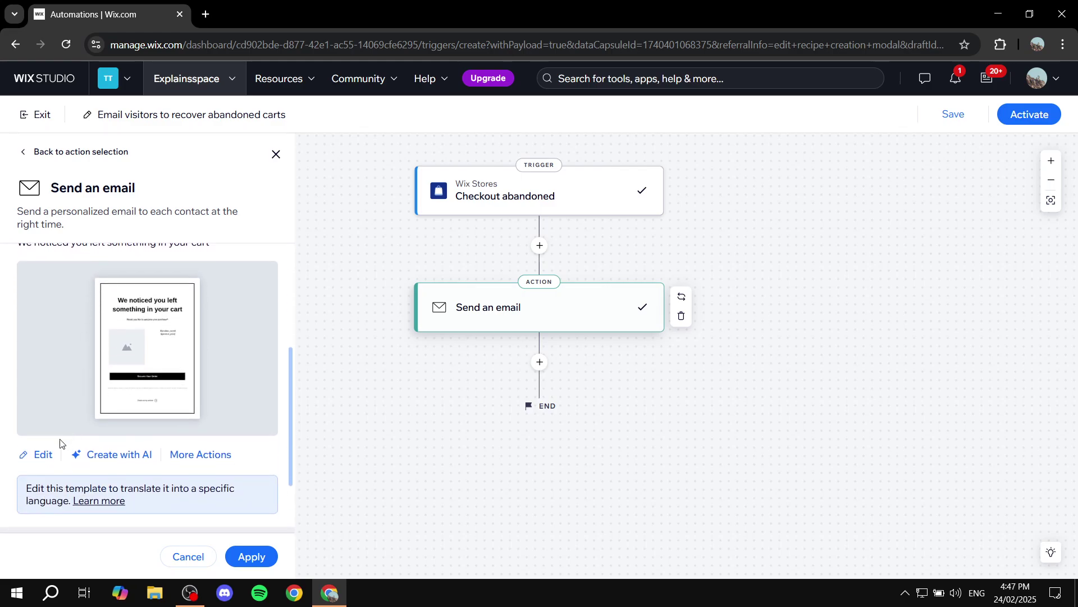
{"action": "left_click", "coordinate": [43, 455]}
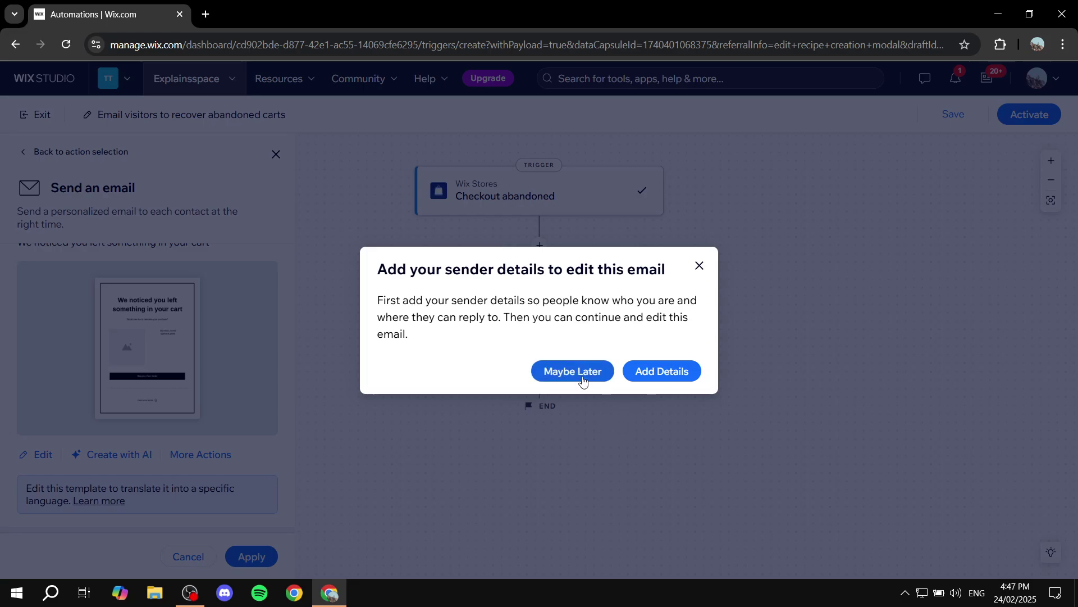
{"action": "left_click", "coordinate": [663, 373]}
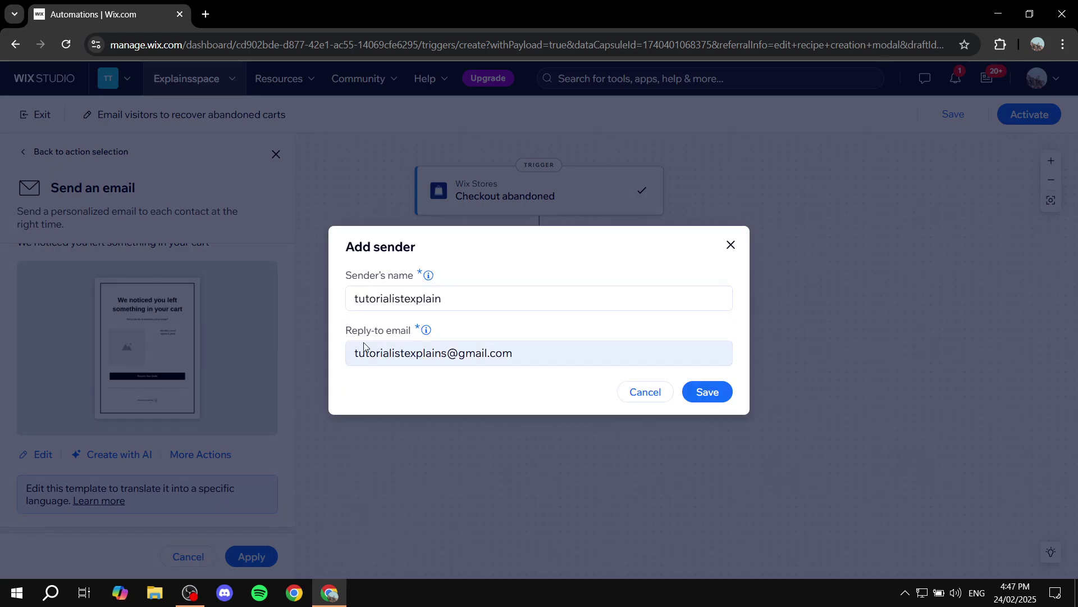
{"action": "left_click", "coordinate": [715, 400]}
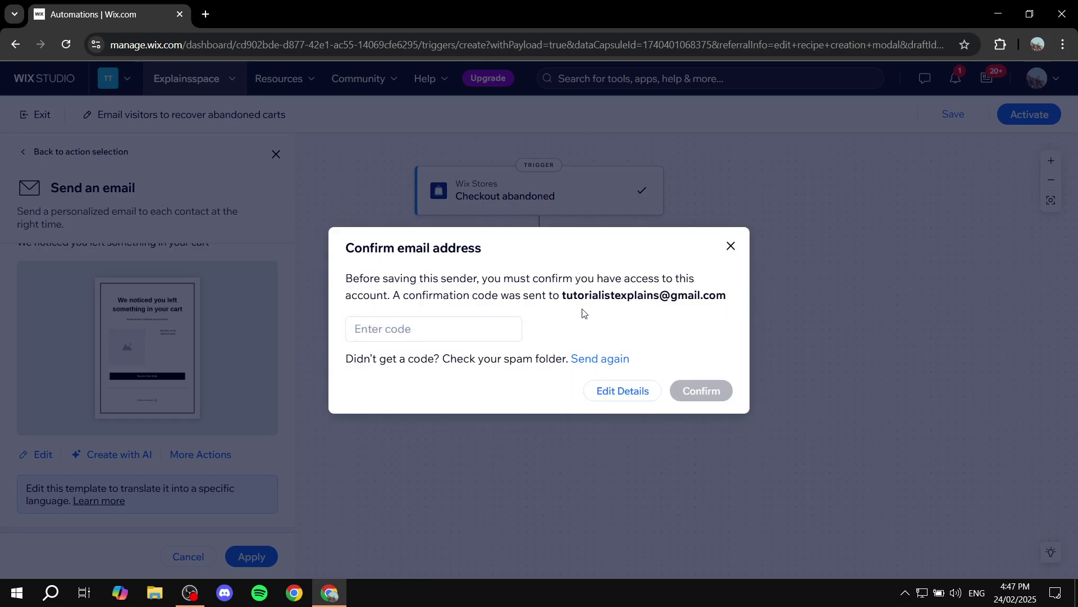
{"action": "left_click", "coordinate": [729, 248]}
{"action": "scroll", "coordinate": [177, 389], "scroll_direction": "down", "scroll_amount": 1}
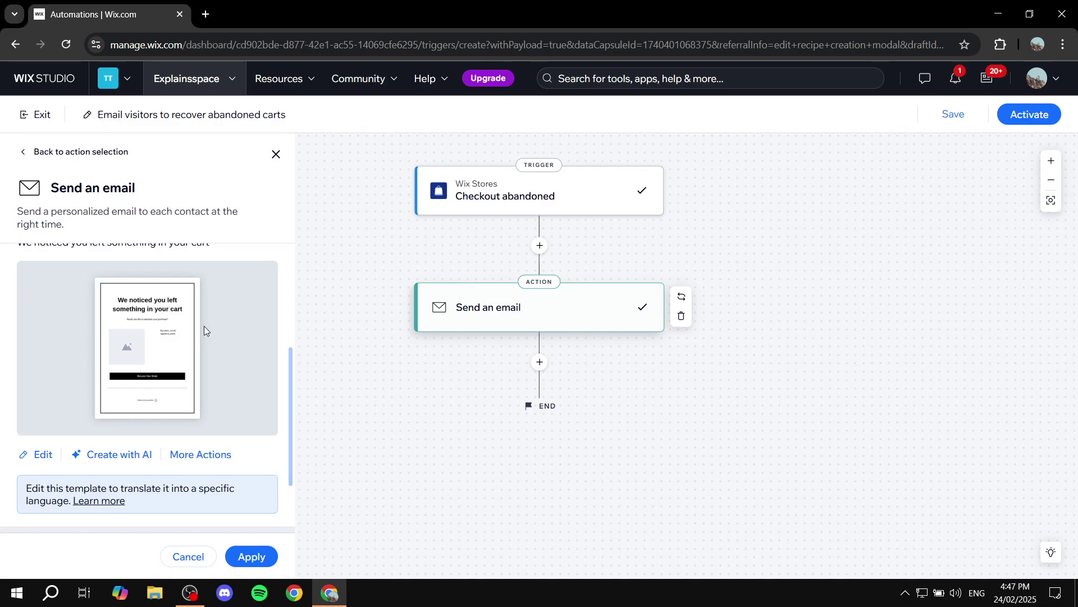
{"action": "scroll", "coordinate": [204, 329], "scroll_direction": "down", "scroll_amount": 2}
{"action": "scroll", "coordinate": [204, 329], "scroll_direction": "up", "scroll_amount": 4}
{"action": "scroll", "coordinate": [160, 326], "scroll_direction": "down", "scroll_amount": 3}
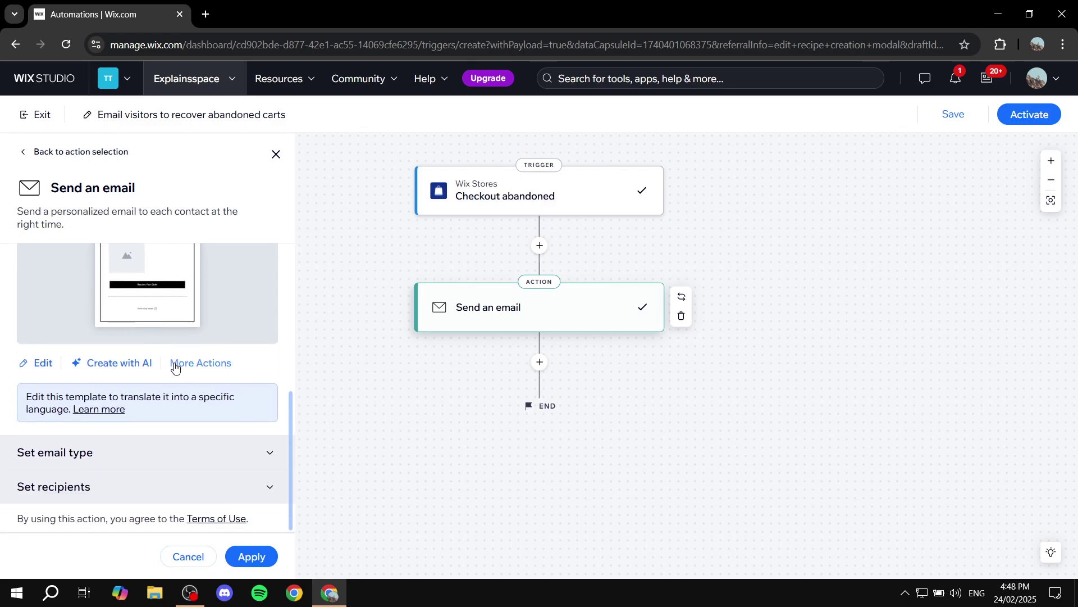
{"action": "left_click", "coordinate": [211, 458]}
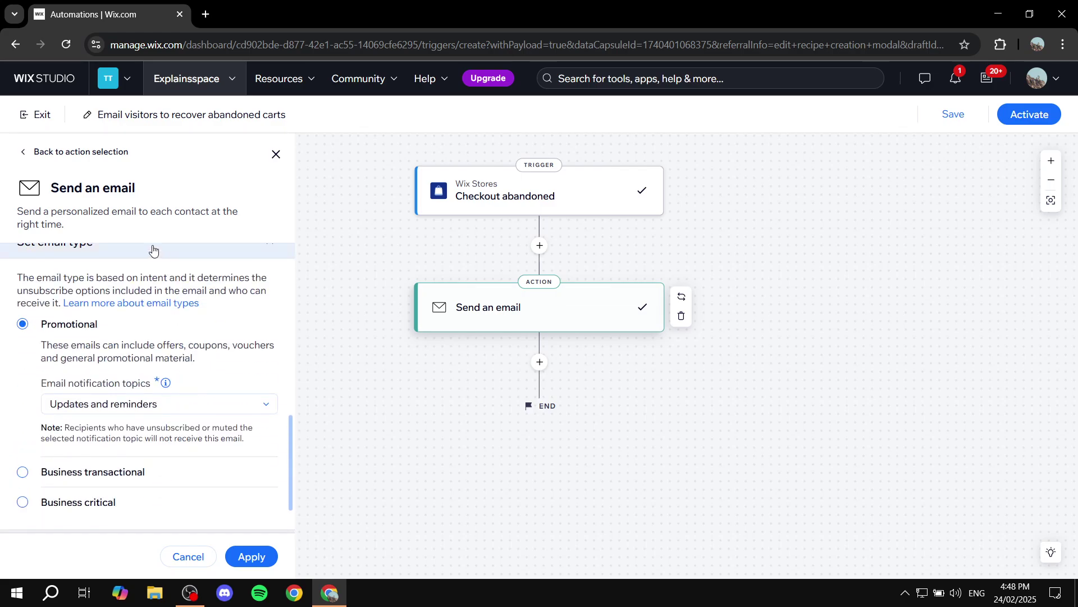
{"action": "left_click", "coordinate": [152, 248]}
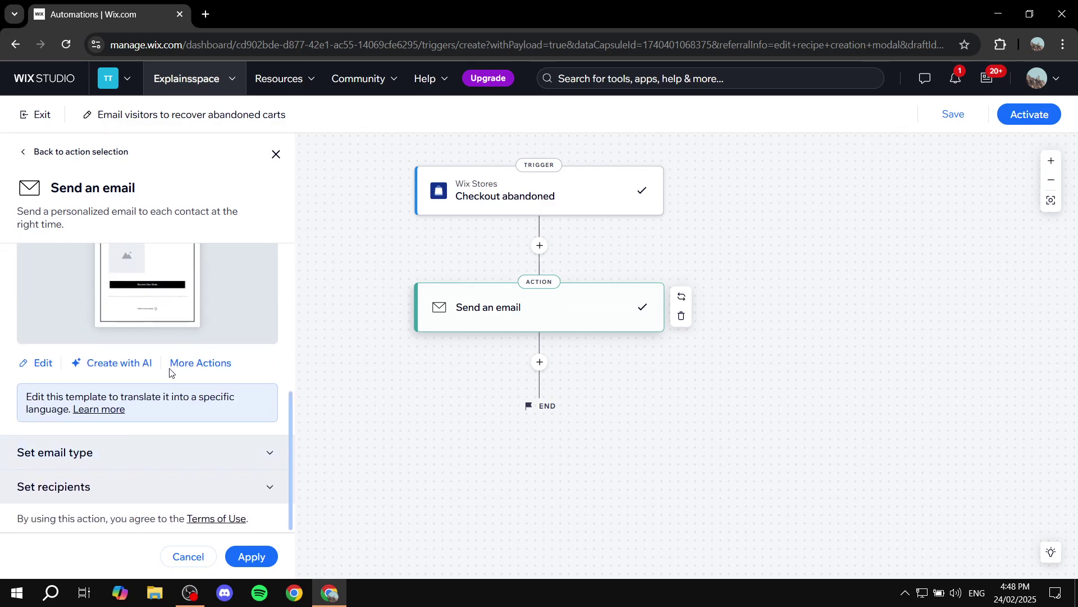
{"action": "left_click", "coordinate": [172, 494]}
{"action": "left_click", "coordinate": [219, 282]}
{"action": "scroll", "coordinate": [212, 354], "scroll_direction": "up", "scroll_amount": 5}
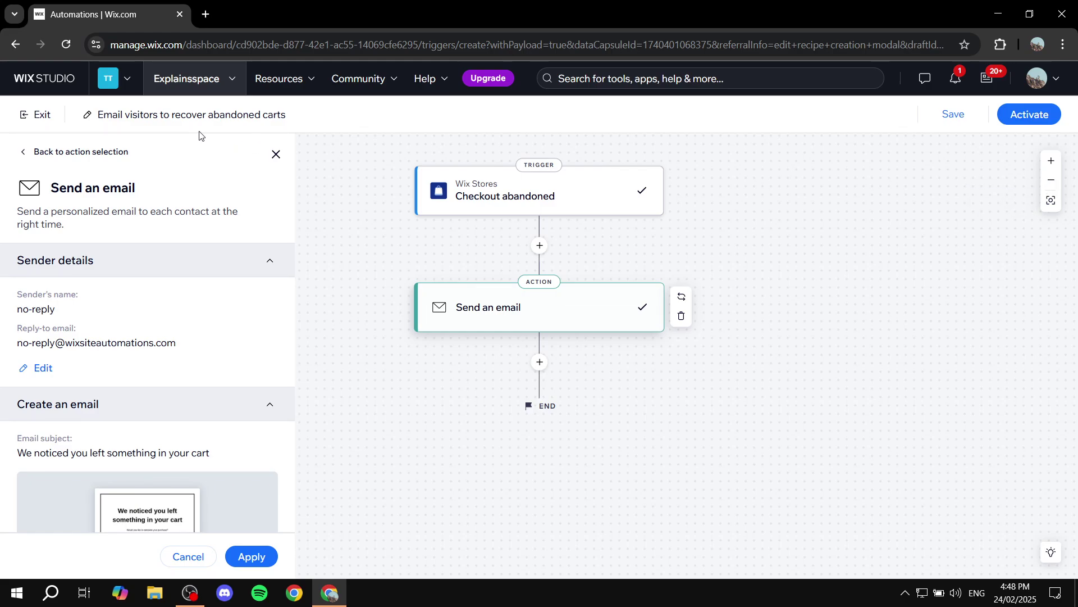
Step: Exit the editor and delete the 'Email visitors to recover abandoned carts' draft automation
{"action": "left_click", "coordinate": [20, 119]}
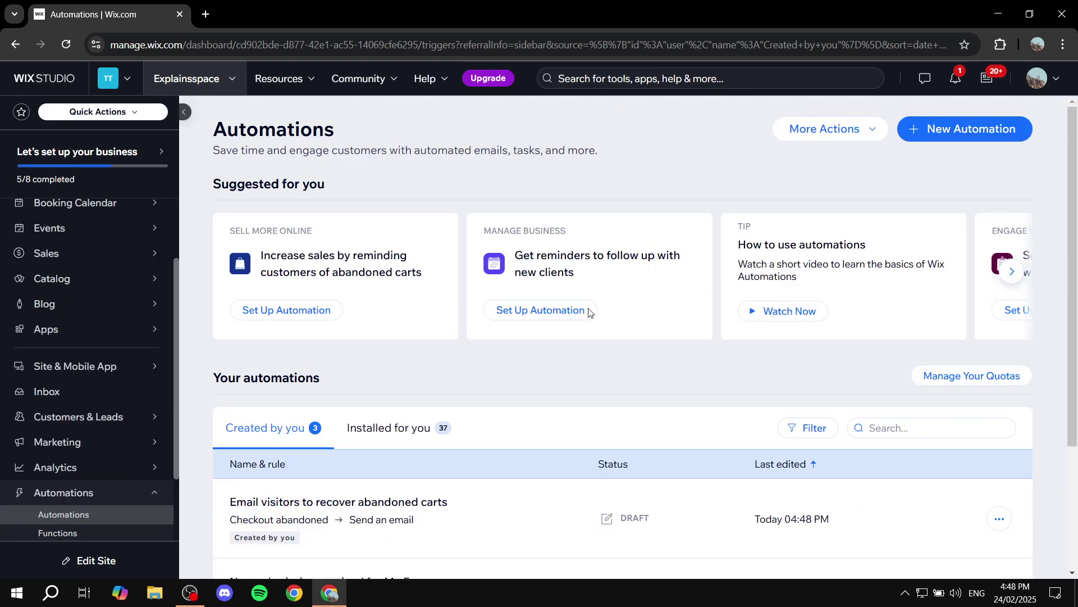
{"action": "scroll", "coordinate": [503, 335], "scroll_direction": "down", "scroll_amount": 3}
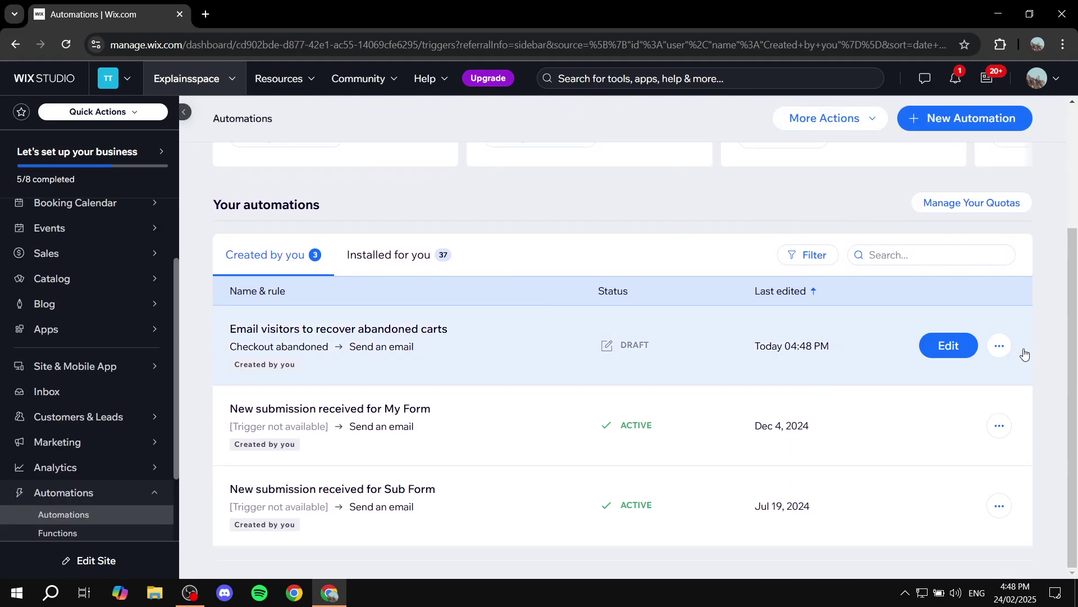
{"action": "left_click", "coordinate": [1000, 346]}
{"action": "left_click", "coordinate": [909, 382]}
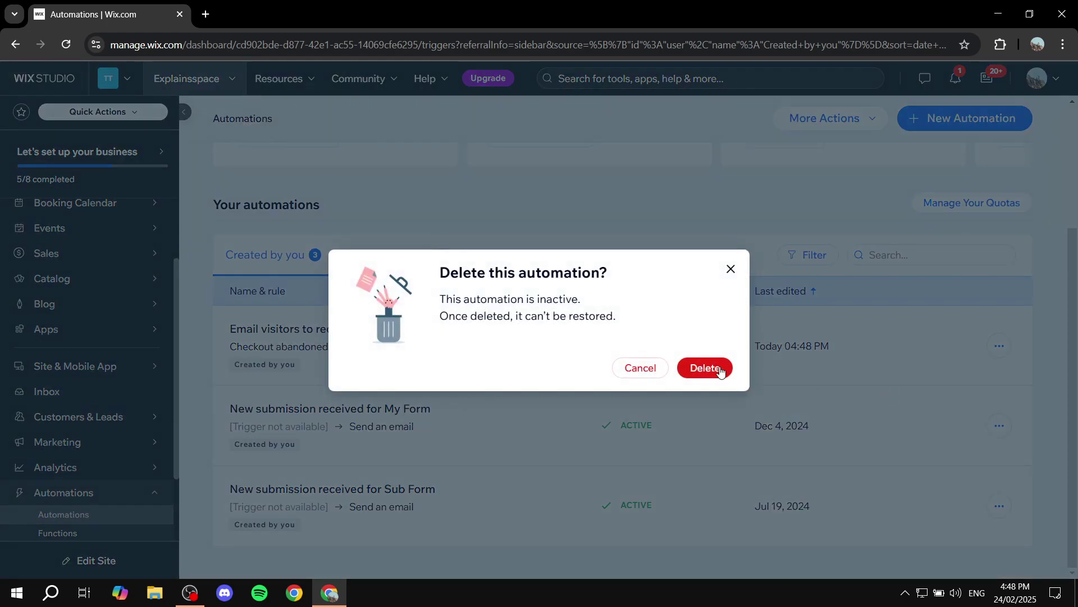
{"action": "left_click", "coordinate": [709, 368]}
{"action": "scroll", "coordinate": [843, 325], "scroll_direction": "up", "scroll_amount": 2}
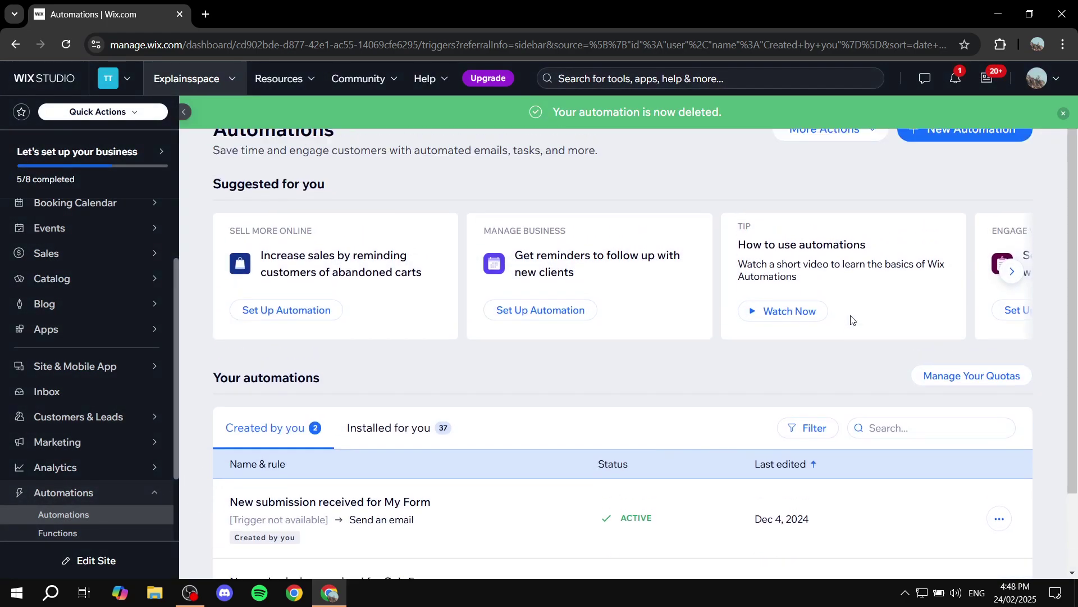
{"action": "left_click", "coordinate": [1065, 116]}
Step: Create a new automation using Start from Scratch
{"action": "left_click", "coordinate": [994, 129]}
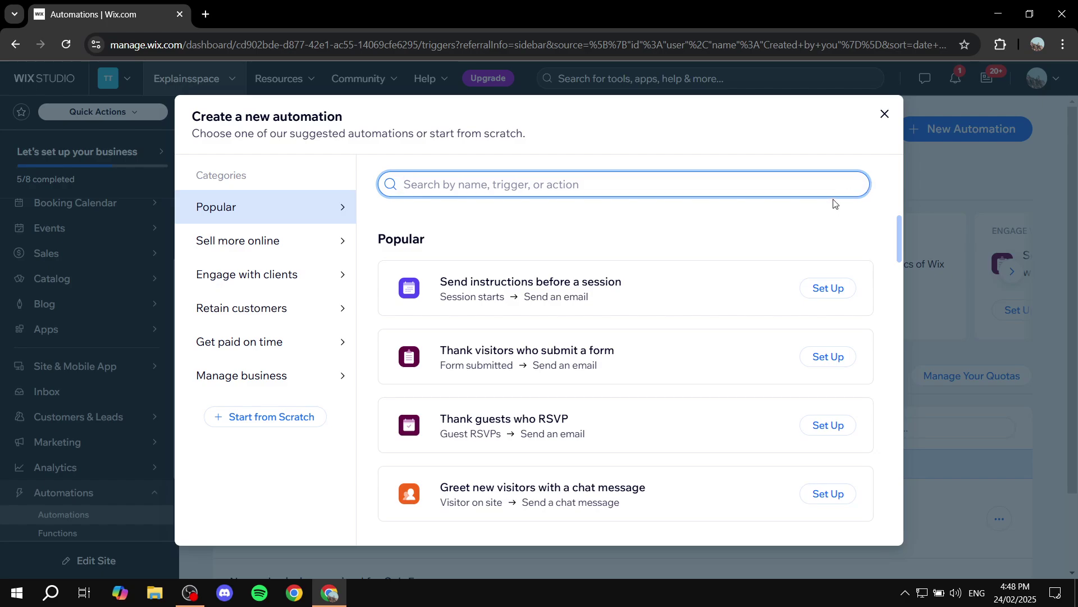
{"action": "left_click", "coordinate": [280, 418]}
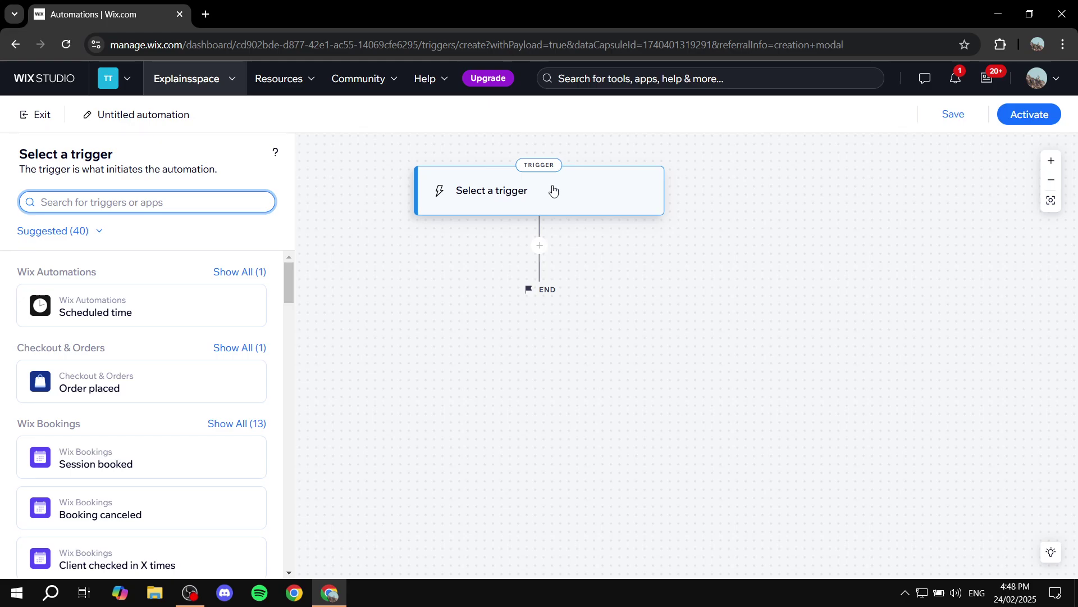
Step: Select the empty trigger step and set the trigger filter back to All triggers
{"action": "left_click", "coordinate": [513, 196]}
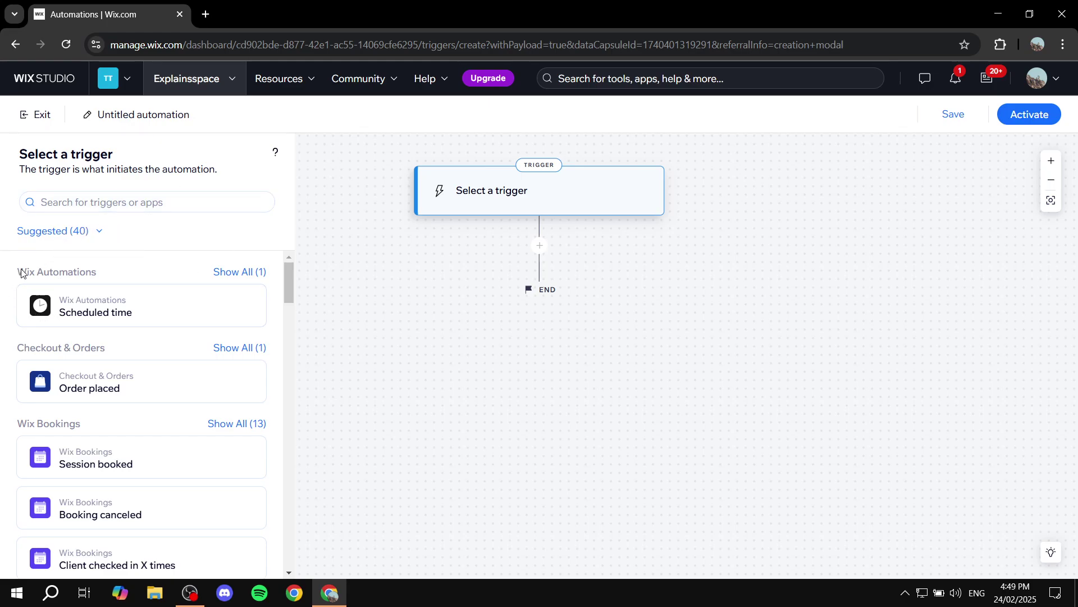
{"action": "left_click_drag", "start_coordinate": [20, 272], "coordinate": [114, 272]}
{"action": "left_click", "coordinate": [124, 272]}
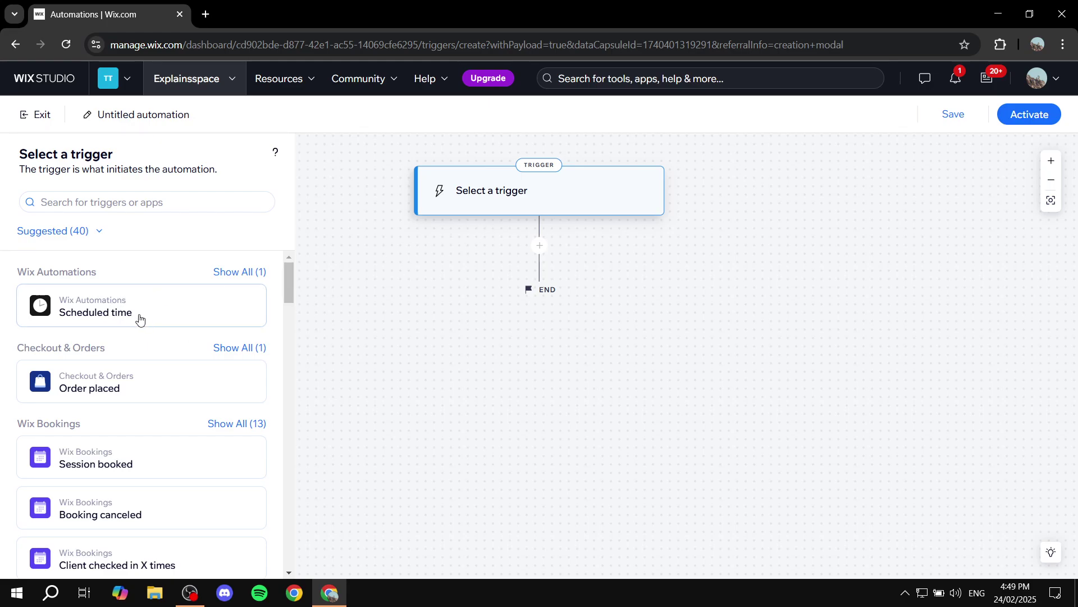
{"action": "left_click", "coordinate": [227, 271]}
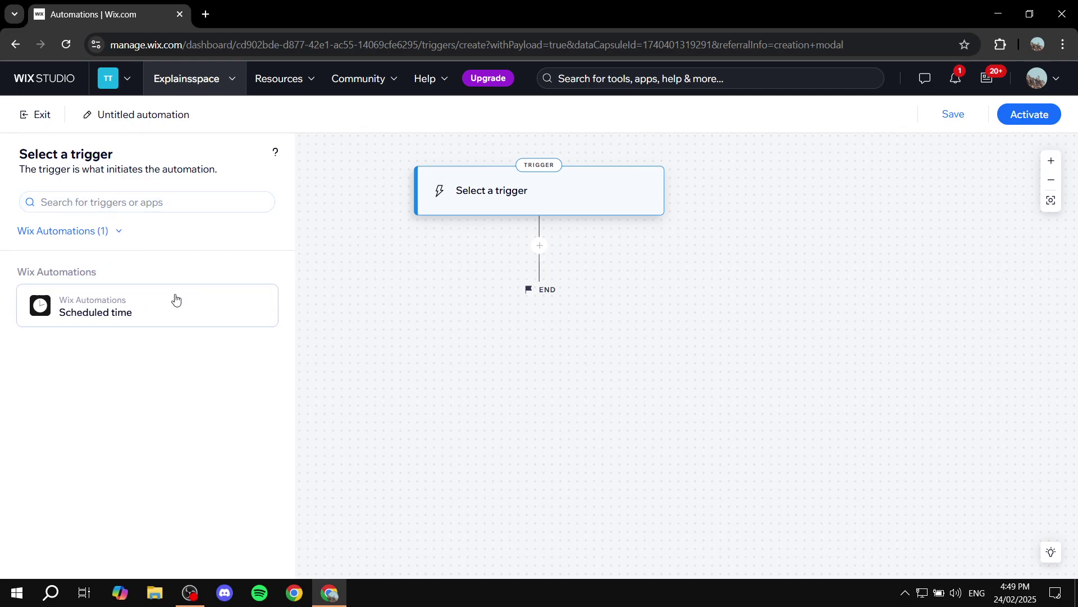
{"action": "left_click", "coordinate": [92, 235]}
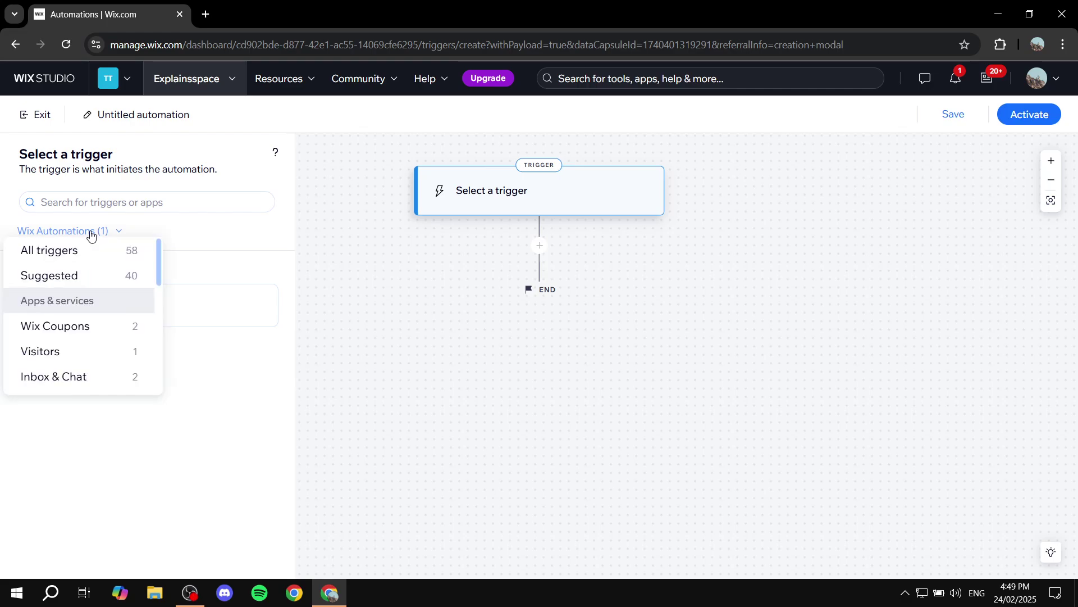
{"action": "left_click", "coordinate": [63, 249]}
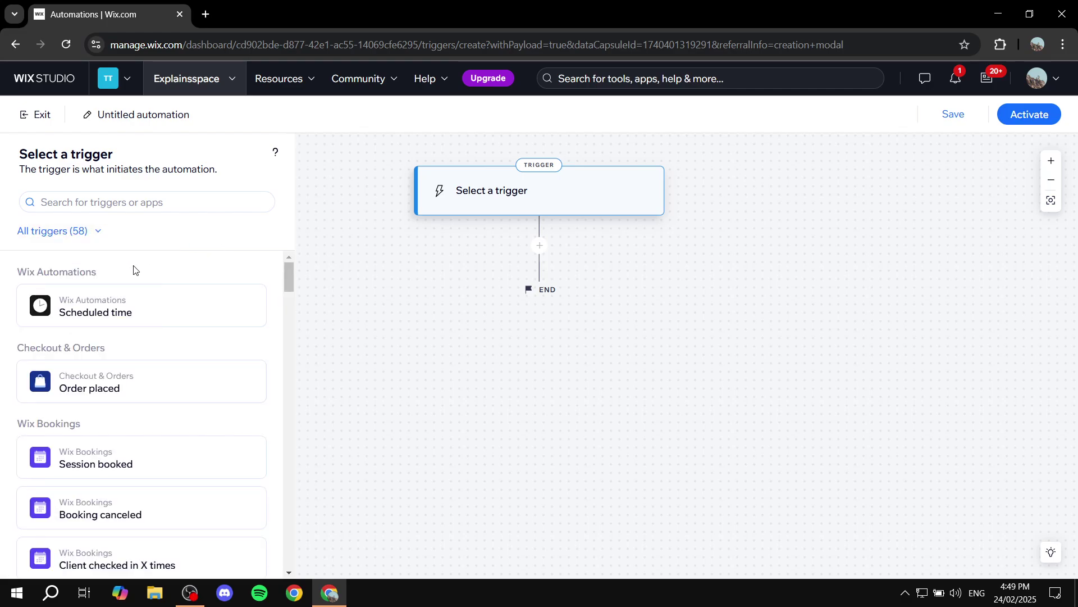
Step: Scroll the trigger list to Wix Blog's Blog post new comment trigger
{"action": "scroll", "coordinate": [135, 270], "scroll_direction": "down", "scroll_amount": 3}
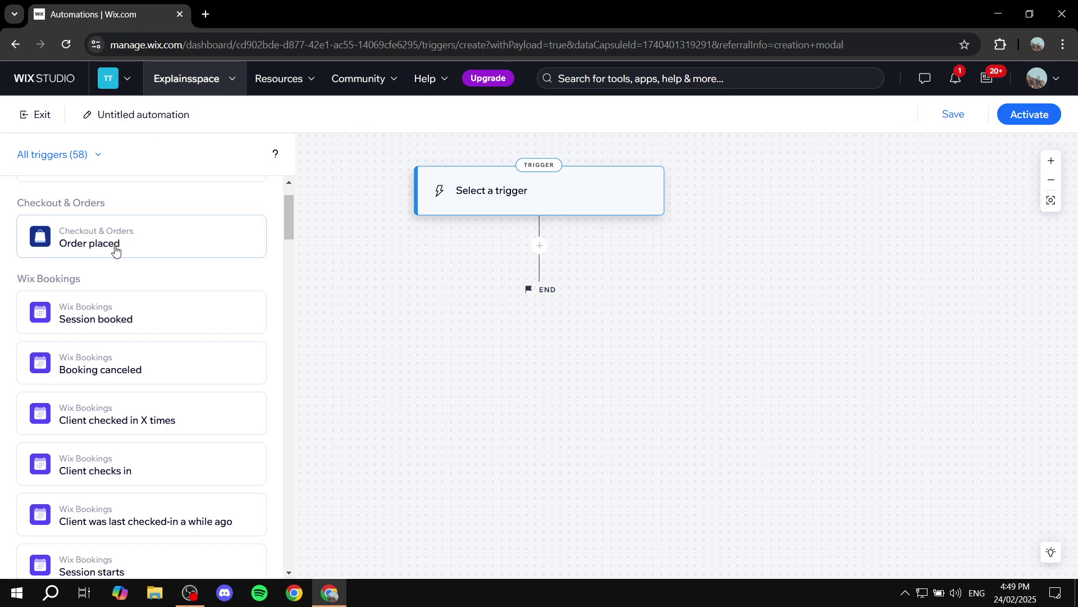
{"action": "scroll", "coordinate": [135, 248], "scroll_direction": "down", "scroll_amount": 1}
{"action": "scroll", "coordinate": [152, 225], "scroll_direction": "down", "scroll_amount": 2}
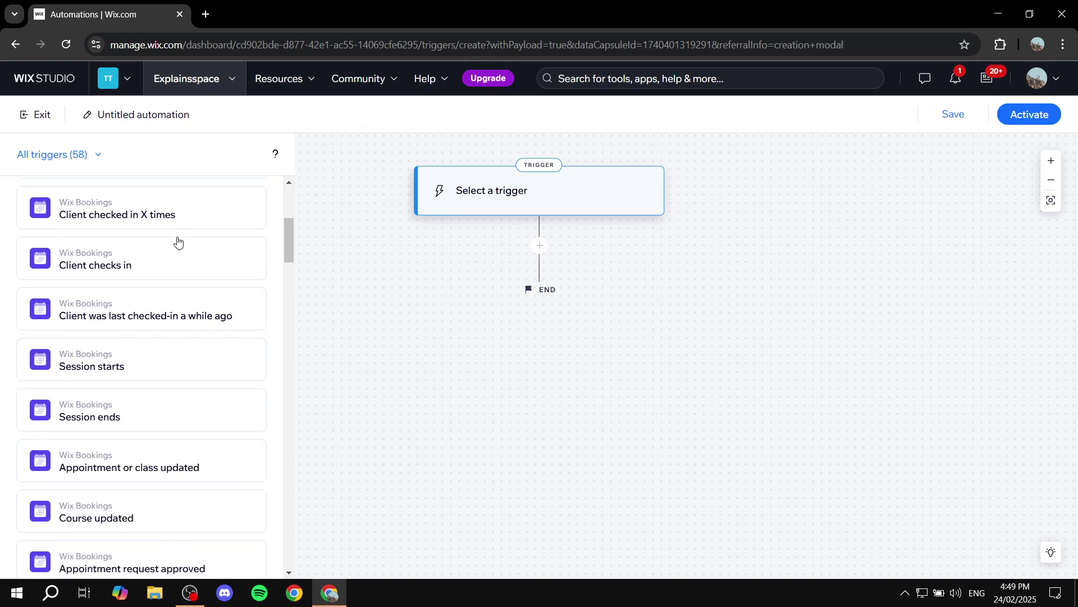
{"action": "scroll", "coordinate": [179, 247], "scroll_direction": "down", "scroll_amount": 5}
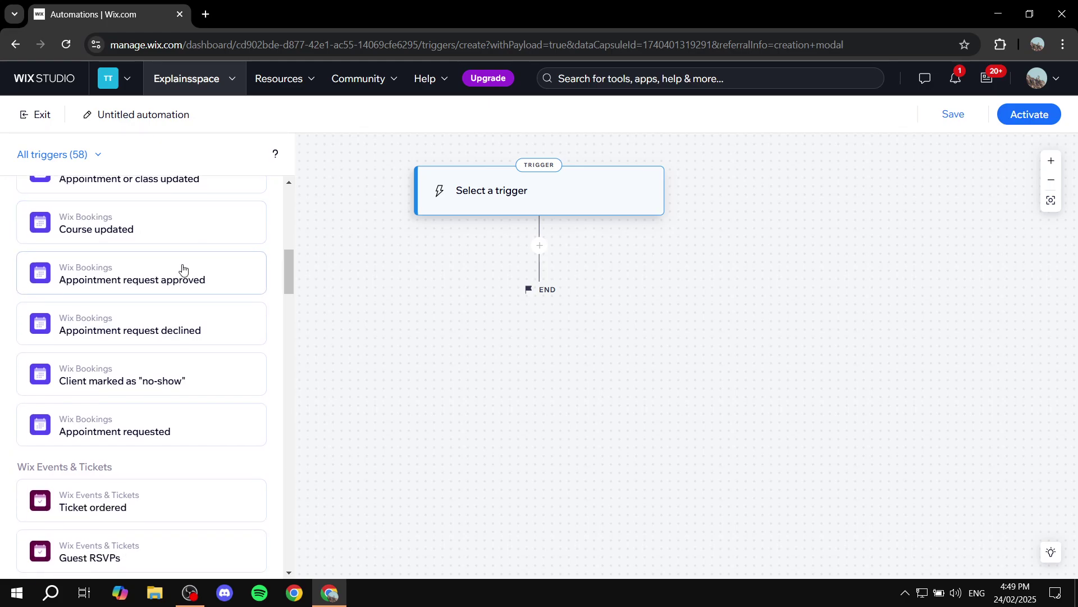
{"action": "scroll", "coordinate": [183, 270], "scroll_direction": "down", "scroll_amount": 5}
{"action": "scroll", "coordinate": [52, 212], "scroll_direction": "down", "scroll_amount": 5}
{"action": "scroll", "coordinate": [39, 231], "scroll_direction": "up", "scroll_amount": 5}
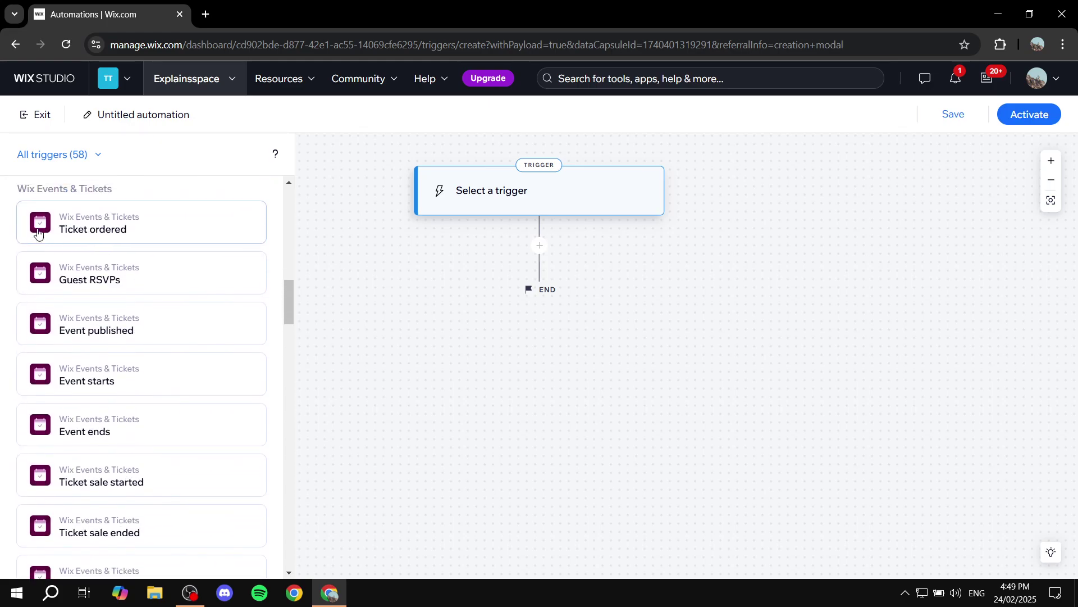
{"action": "scroll", "coordinate": [139, 202], "scroll_direction": "down", "scroll_amount": 15}
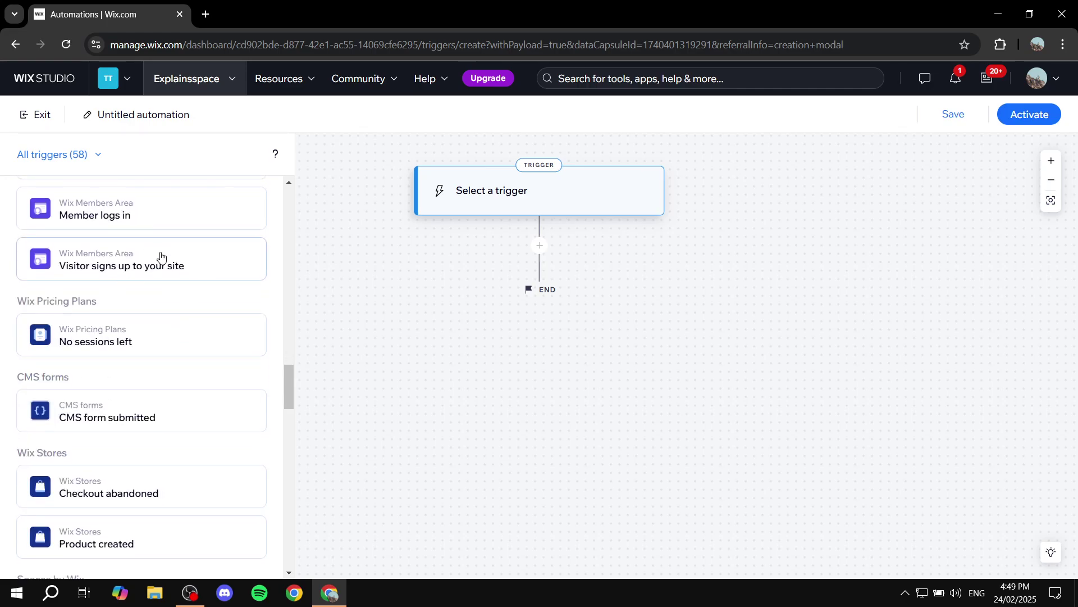
{"action": "scroll", "coordinate": [104, 292], "scroll_direction": "down", "scroll_amount": 8}
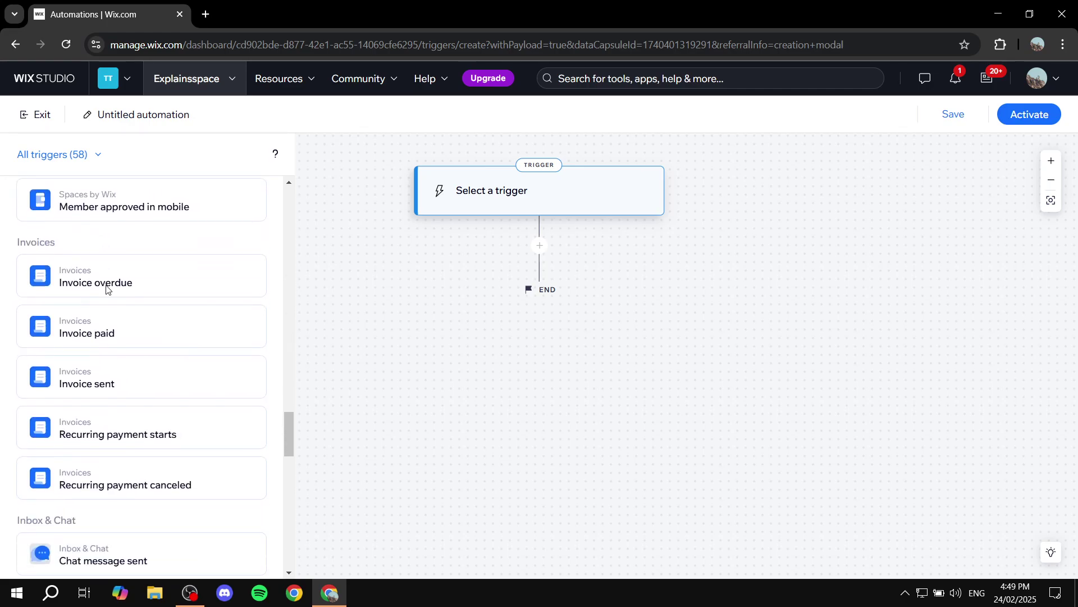
{"action": "scroll", "coordinate": [106, 289], "scroll_direction": "down", "scroll_amount": 6}
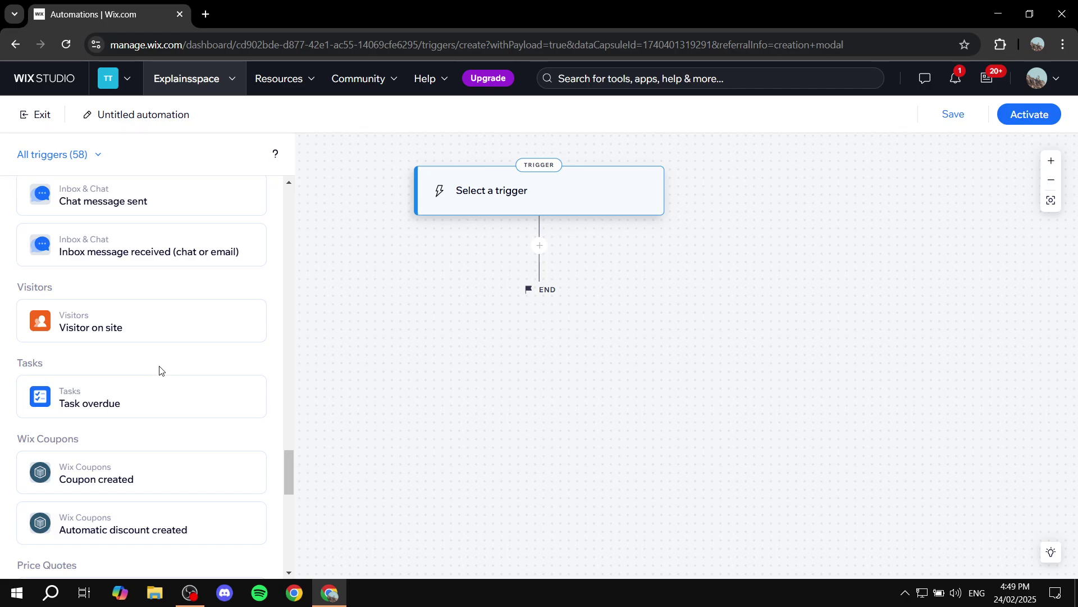
{"action": "scroll", "coordinate": [159, 369], "scroll_direction": "down", "scroll_amount": 6}
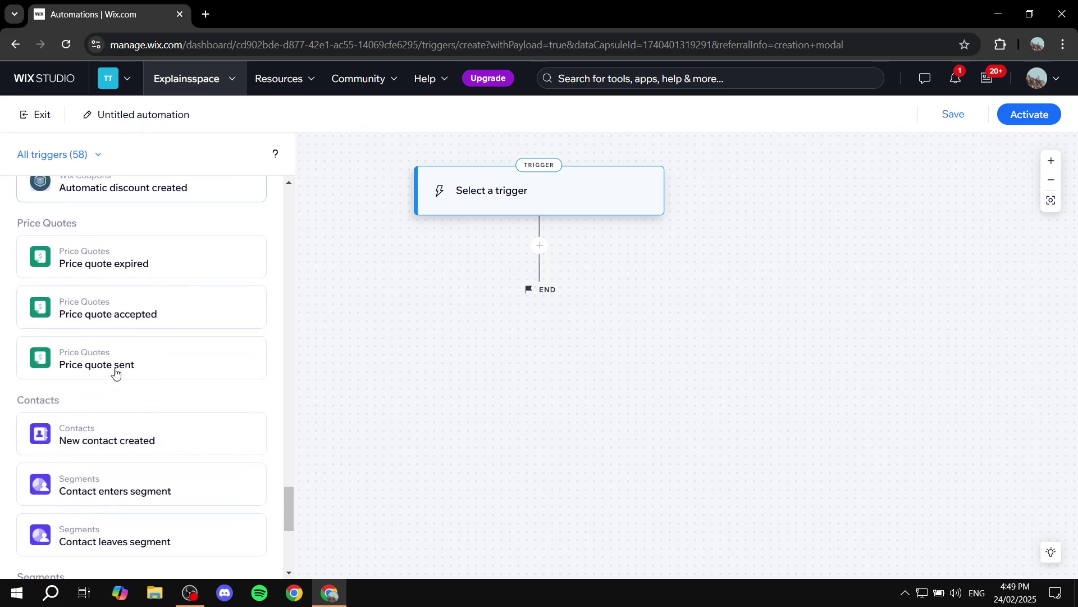
{"action": "scroll", "coordinate": [115, 373], "scroll_direction": "up", "scroll_amount": 15}
{"action": "scroll", "coordinate": [120, 360], "scroll_direction": "down", "scroll_amount": 5}
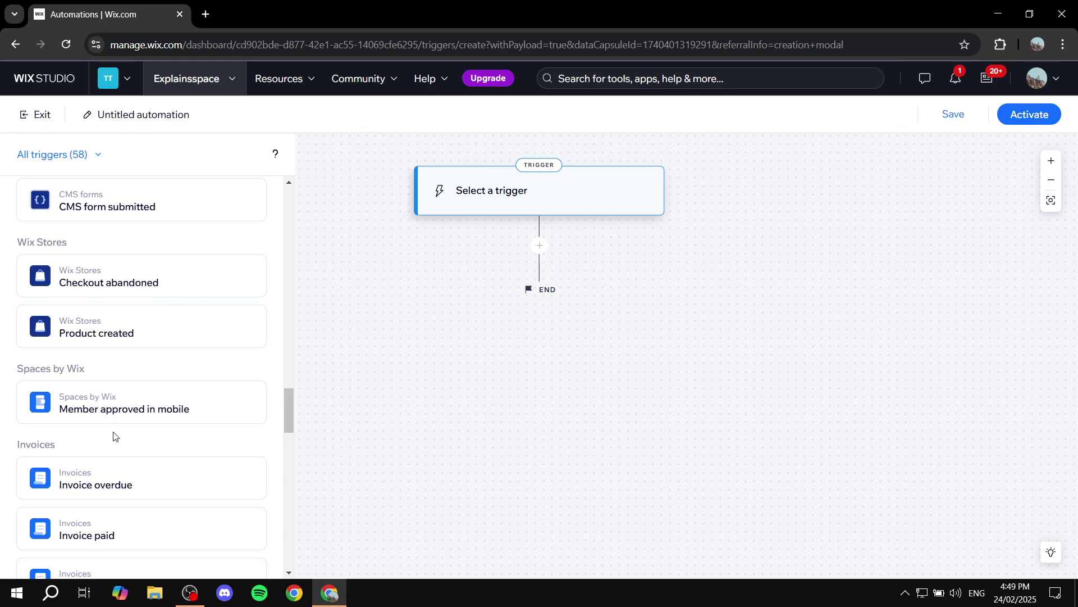
{"action": "scroll", "coordinate": [114, 435], "scroll_direction": "down", "scroll_amount": 12}
{"action": "scroll", "coordinate": [111, 430], "scroll_direction": "up", "scroll_amount": 6}
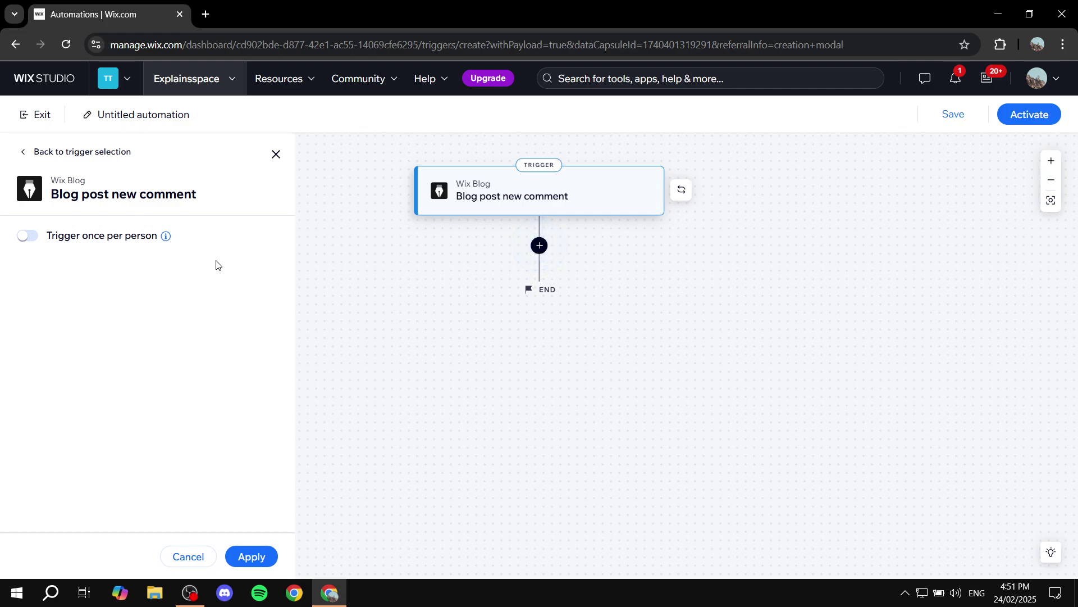
Step: Turn on 'Trigger once per person' using Comment author contact ID and apply the trigger
{"action": "left_click", "coordinate": [28, 236]}
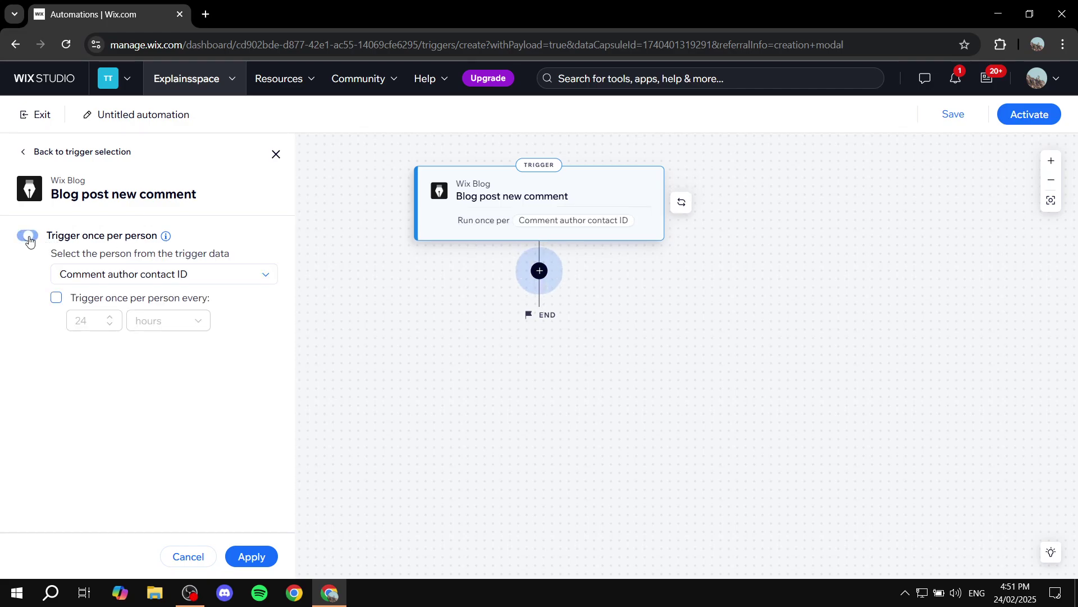
{"action": "left_click", "coordinate": [130, 273]}
{"action": "left_click", "coordinate": [129, 289]}
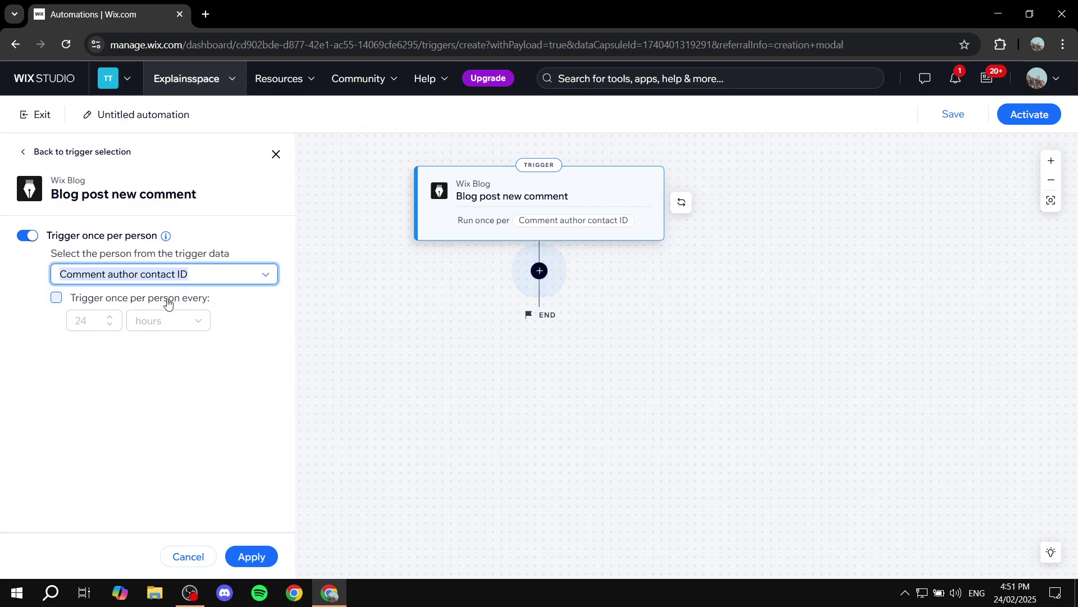
{"action": "left_click_drag", "start_coordinate": [85, 254], "coordinate": [267, 250]}
{"action": "left_click", "coordinate": [269, 252]}
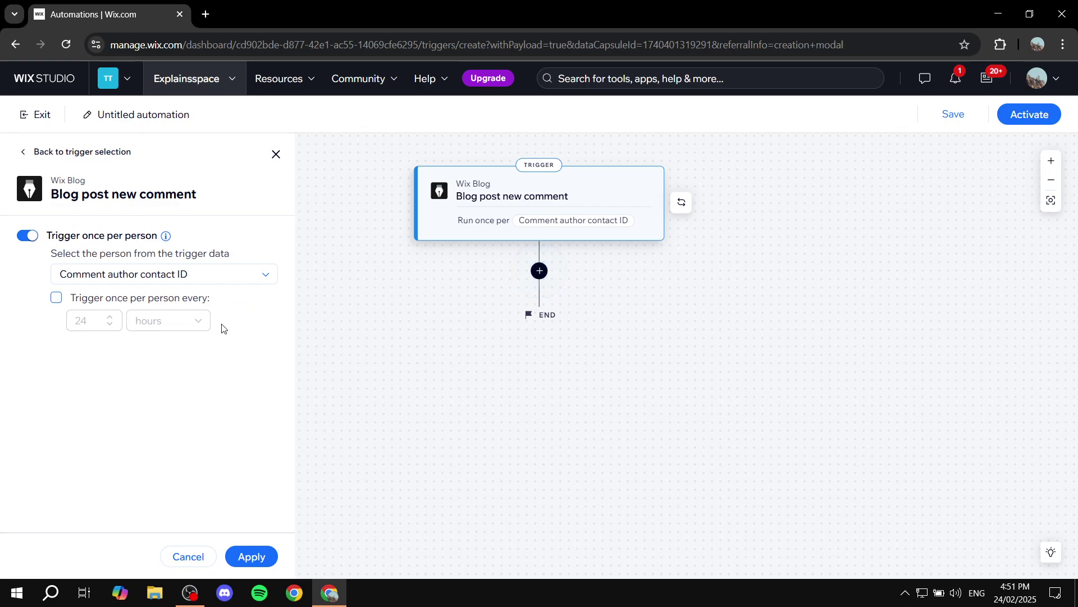
{"action": "left_click", "coordinate": [251, 557]}
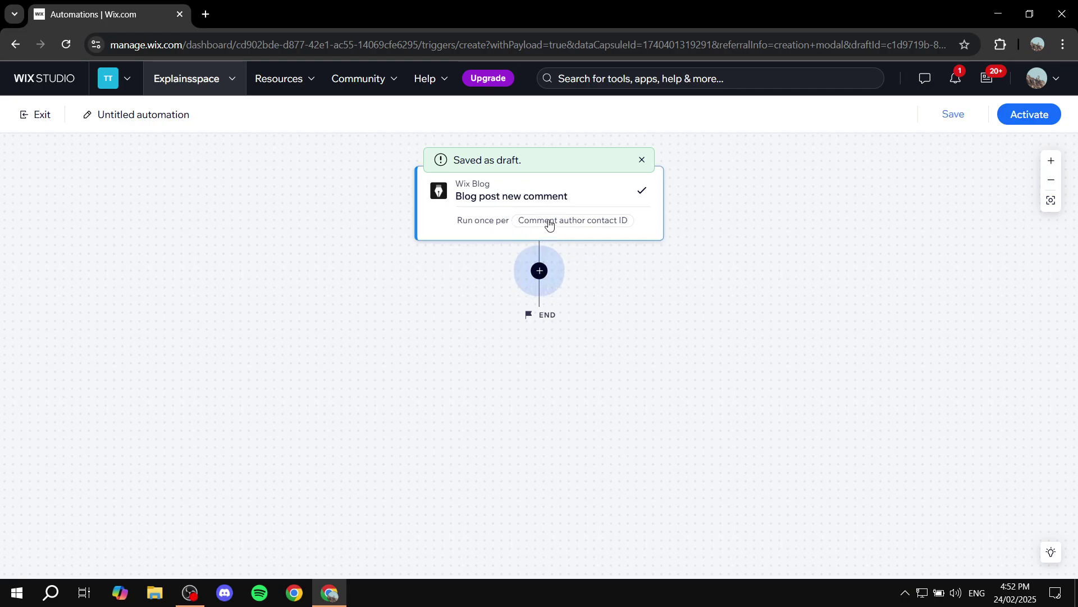
Step: Add a Delay step after the trigger set to 1 hour and apply it
{"action": "left_click", "coordinate": [538, 271]}
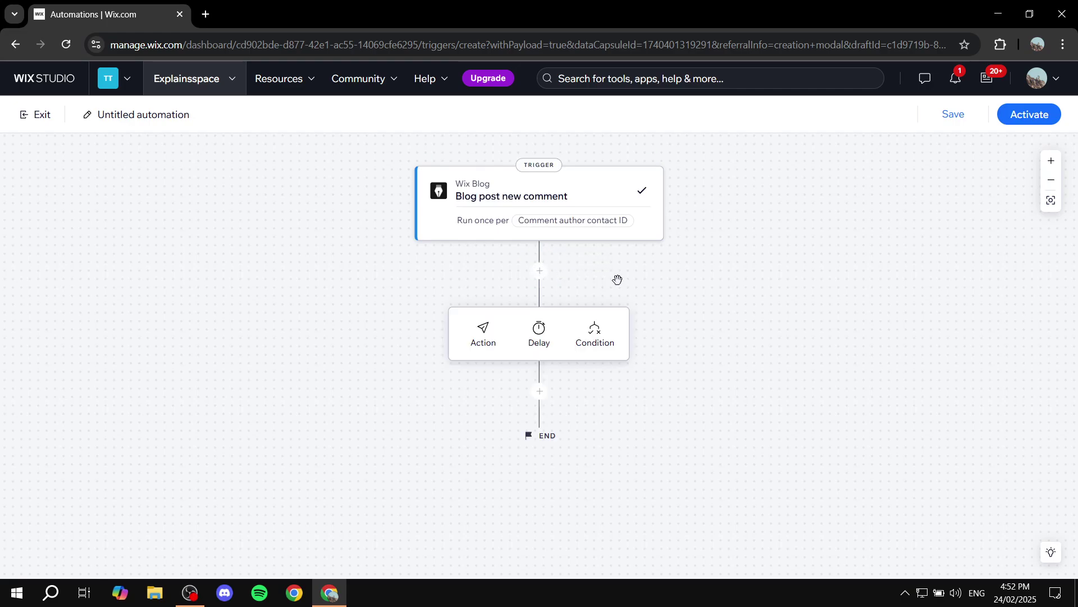
{"action": "left_click", "coordinate": [540, 334]}
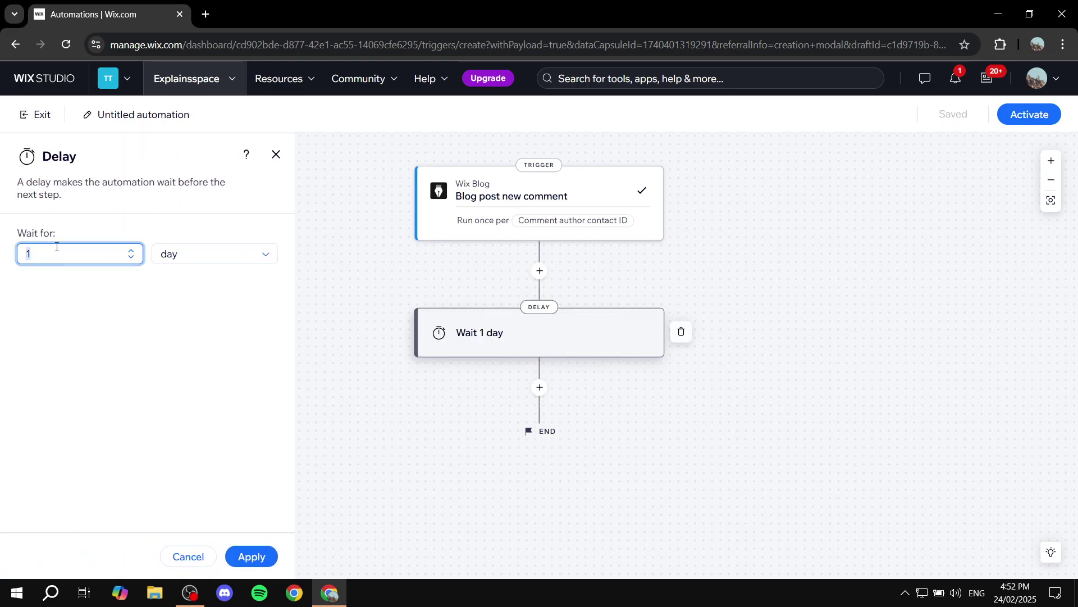
{"action": "left_click", "coordinate": [212, 259]}
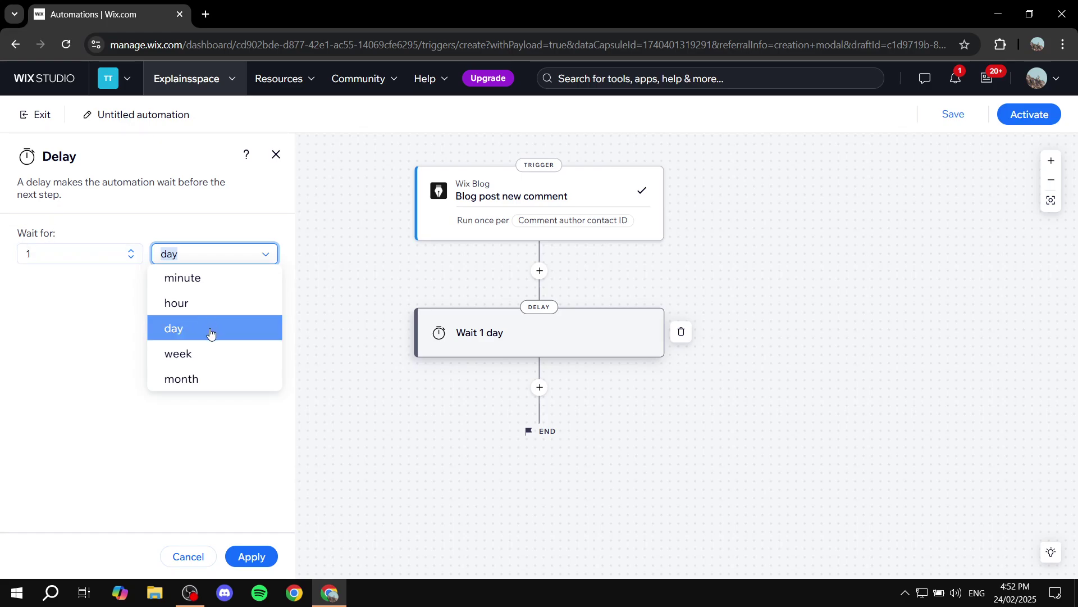
{"action": "left_click", "coordinate": [185, 308]}
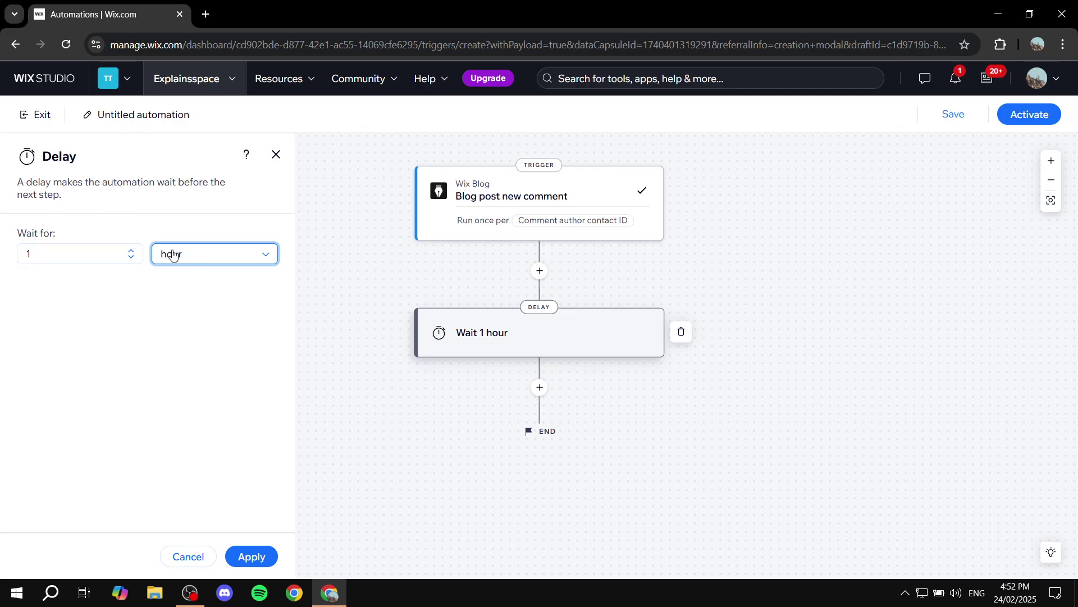
{"action": "left_click", "coordinate": [226, 256]}
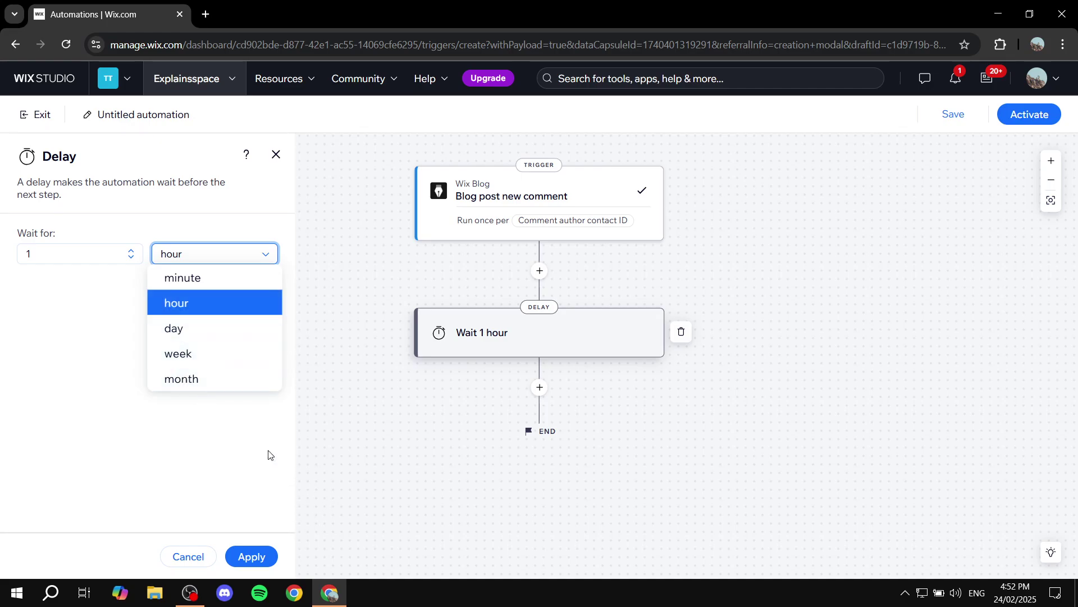
{"action": "left_click", "coordinate": [237, 448]}
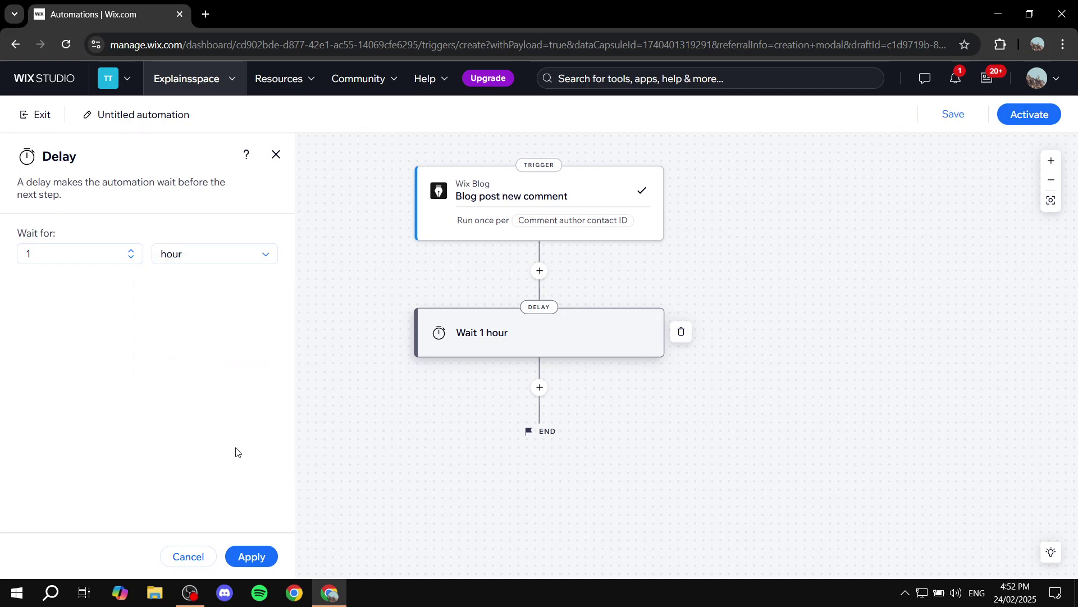
{"action": "left_click", "coordinate": [251, 556]}
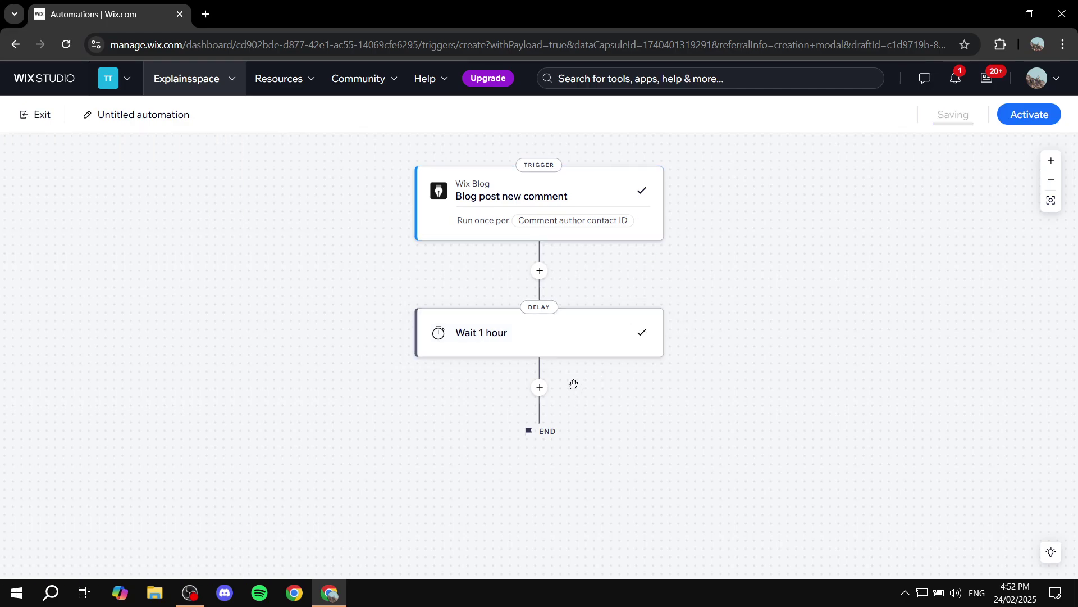
{"action": "left_click", "coordinate": [540, 388]}
{"action": "scroll", "coordinate": [583, 374], "scroll_direction": "down", "scroll_amount": 2}
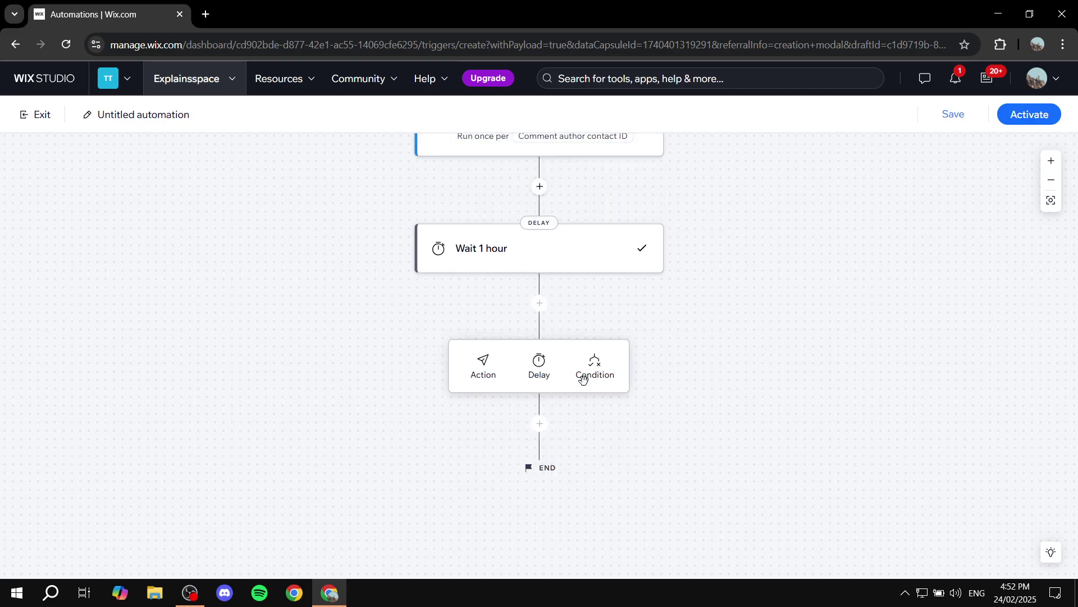
{"action": "left_click", "coordinate": [593, 364]}
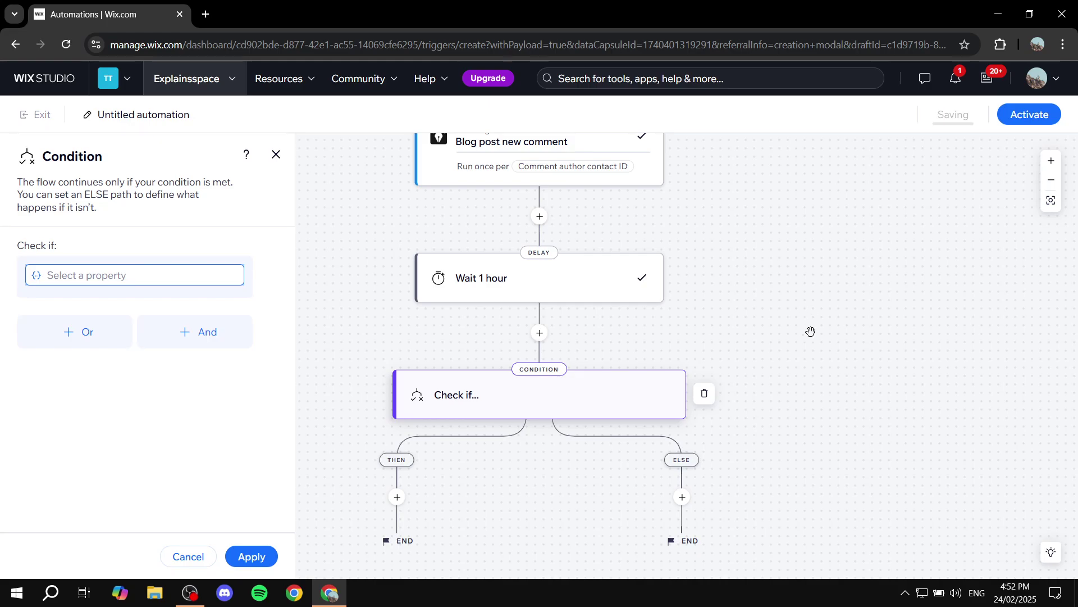
{"action": "scroll", "coordinate": [810, 328], "scroll_direction": "up", "scroll_amount": 4}
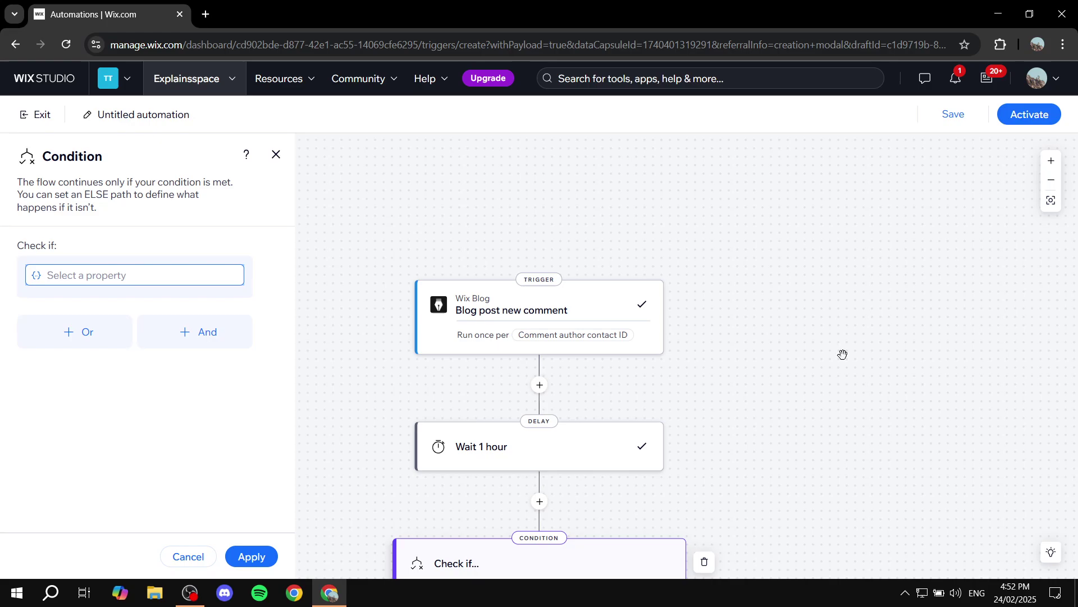
{"action": "scroll", "coordinate": [842, 360], "scroll_direction": "down", "scroll_amount": 4}
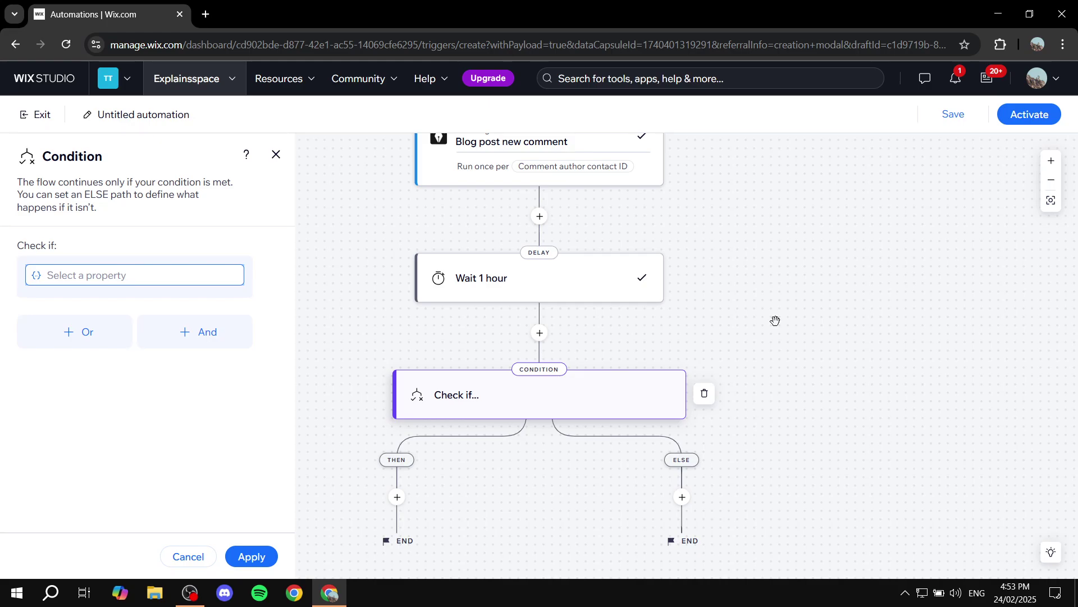
{"action": "left_click", "coordinate": [115, 268]}
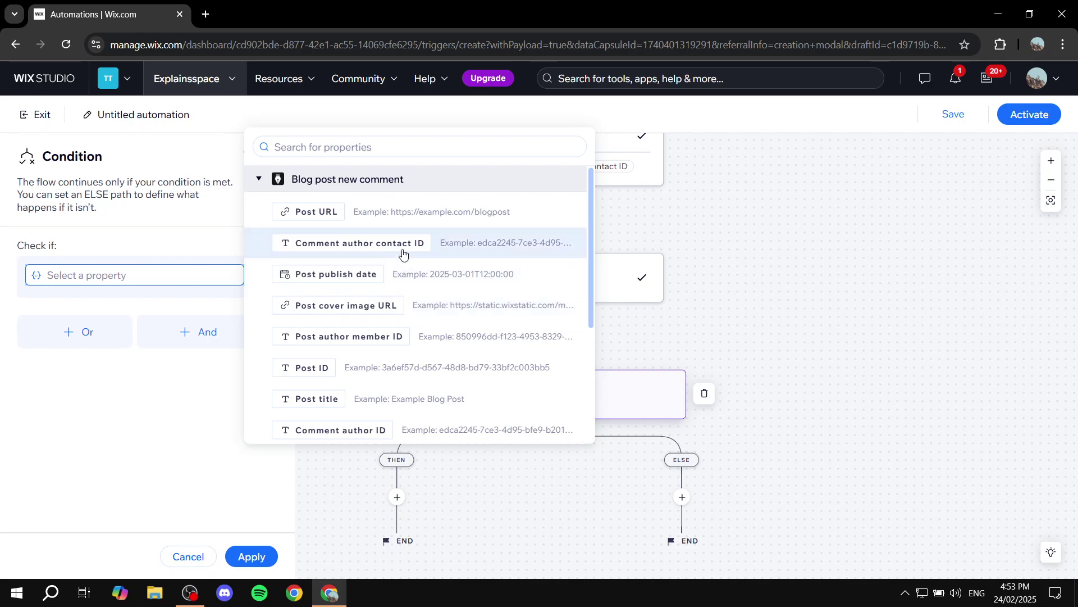
{"action": "mouse_move", "coordinate": [416, 247]}
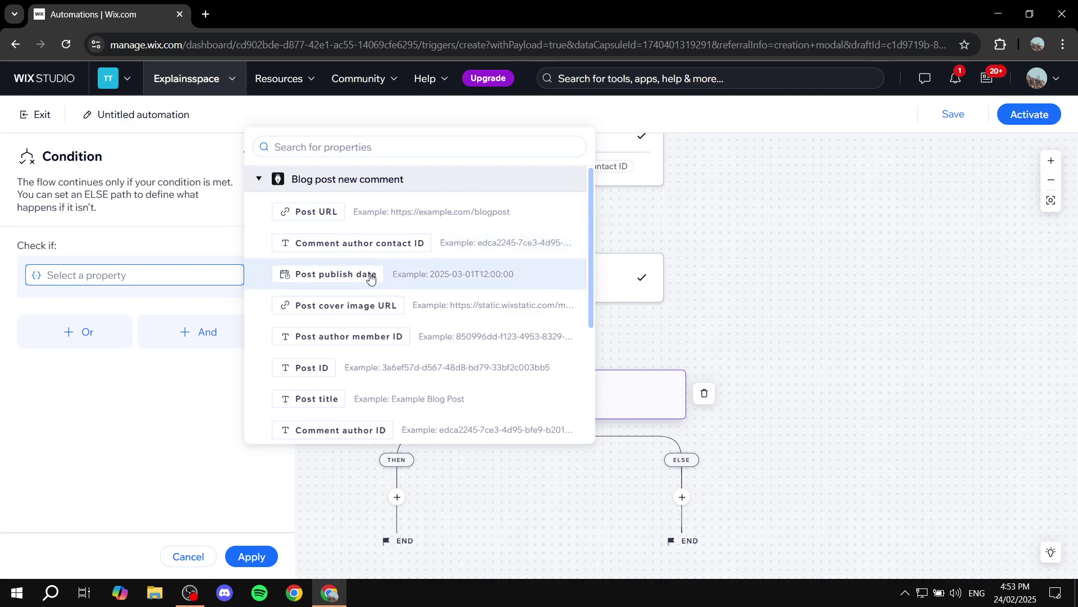
{"action": "mouse_move", "coordinate": [383, 289]}
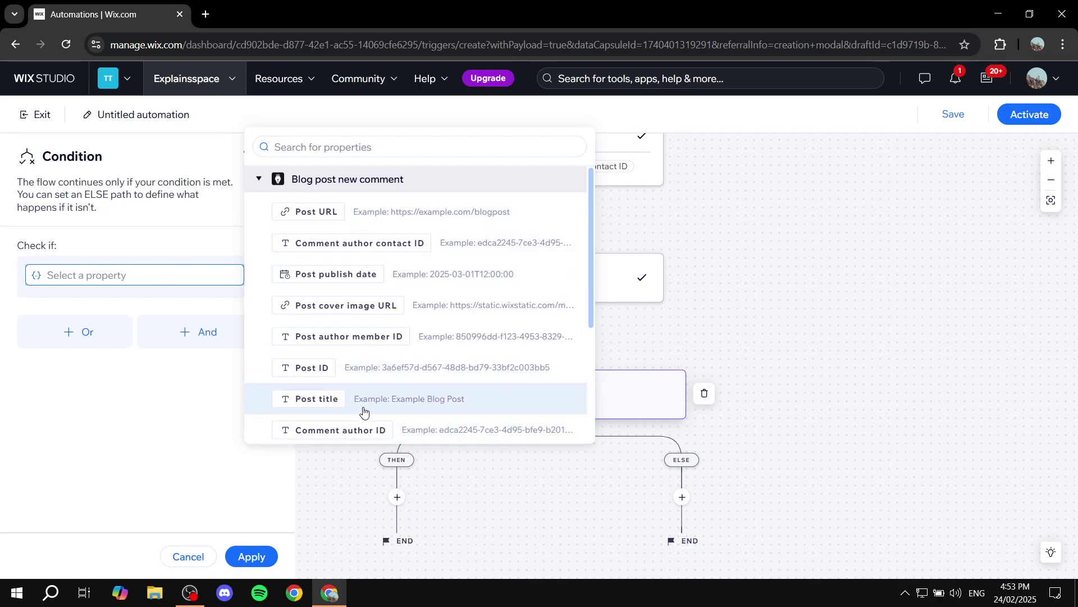
{"action": "left_click", "coordinate": [325, 403]}
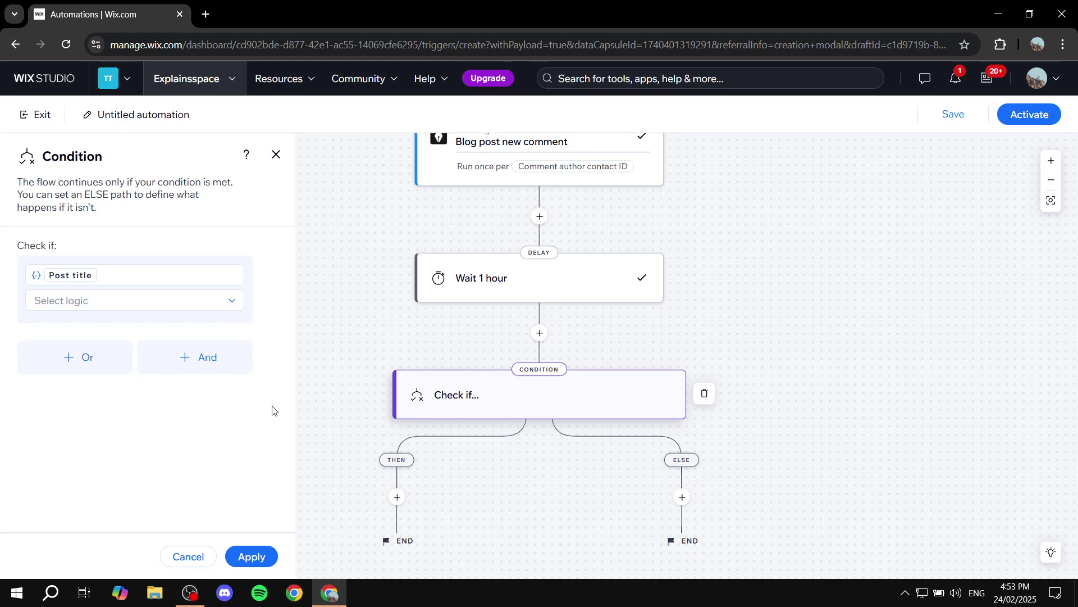
{"action": "left_click", "coordinate": [118, 307]}
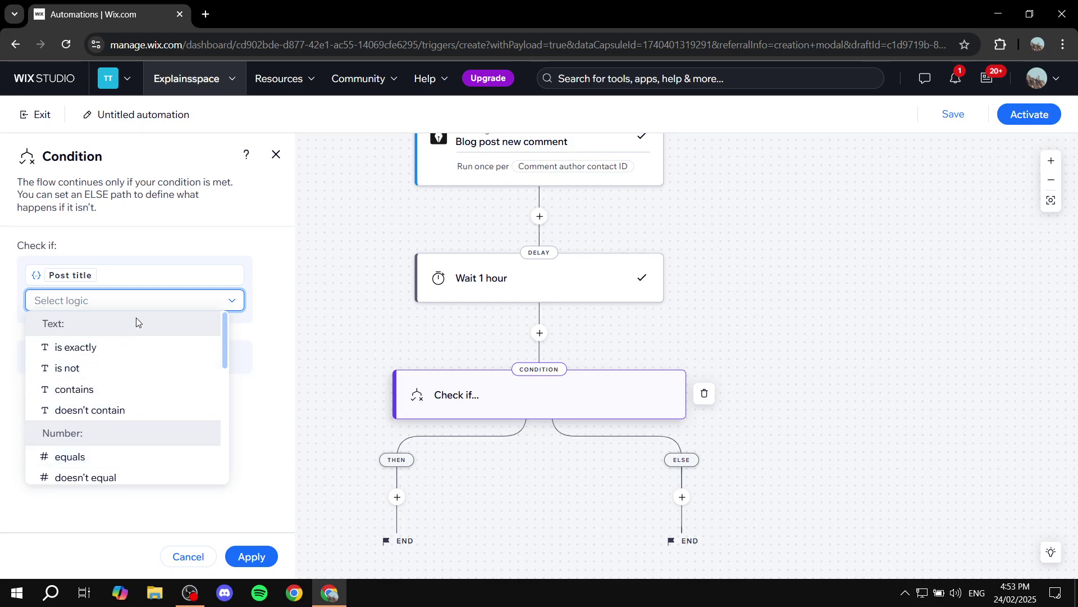
{"action": "left_click", "coordinate": [192, 513]}
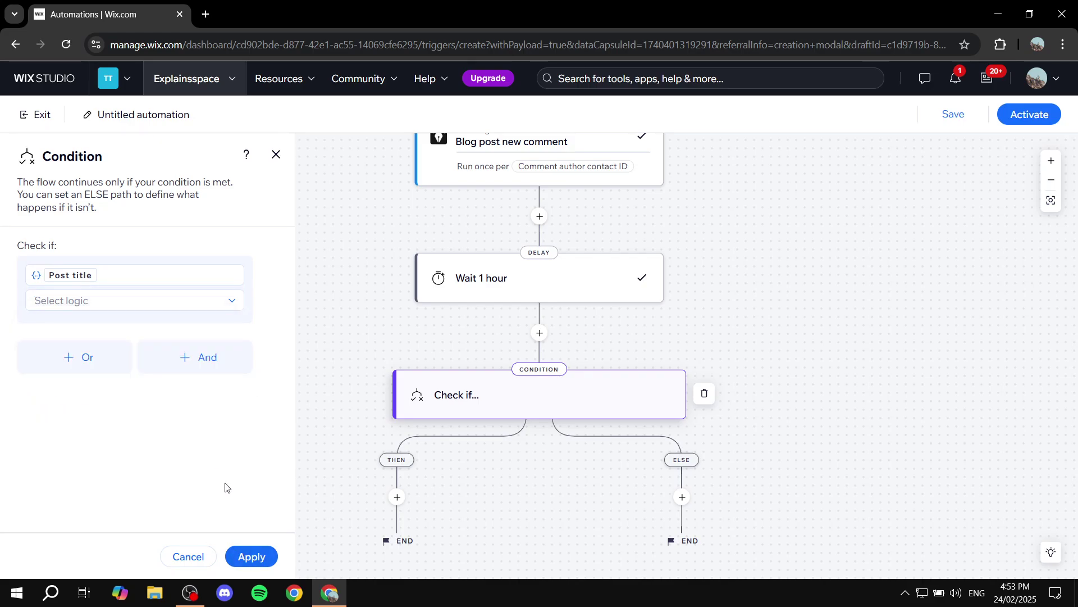
{"action": "left_click", "coordinate": [700, 394]}
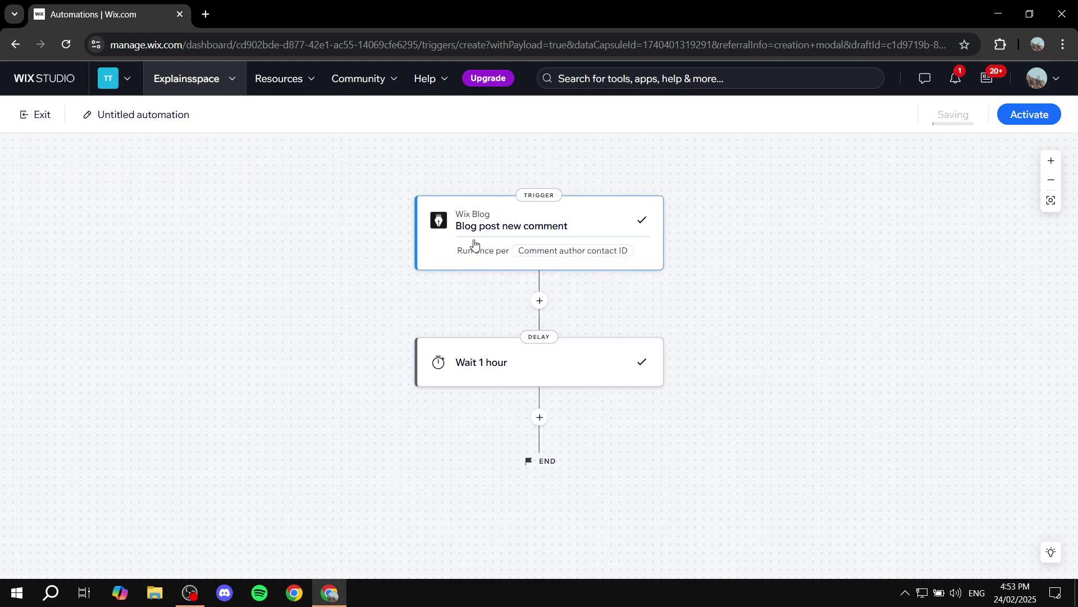
Step: Add an action step after the 1-hour delay and choose Send an email under Notifications
{"action": "scroll", "coordinate": [541, 339], "scroll_direction": "down", "scroll_amount": 2}
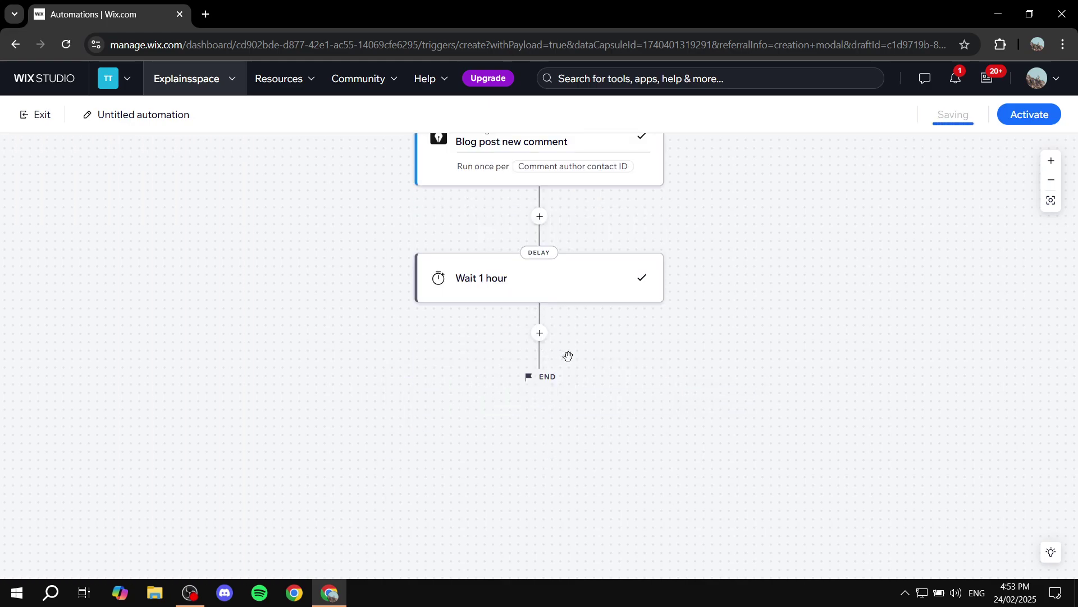
{"action": "left_click", "coordinate": [540, 334]}
{"action": "left_click", "coordinate": [482, 398]}
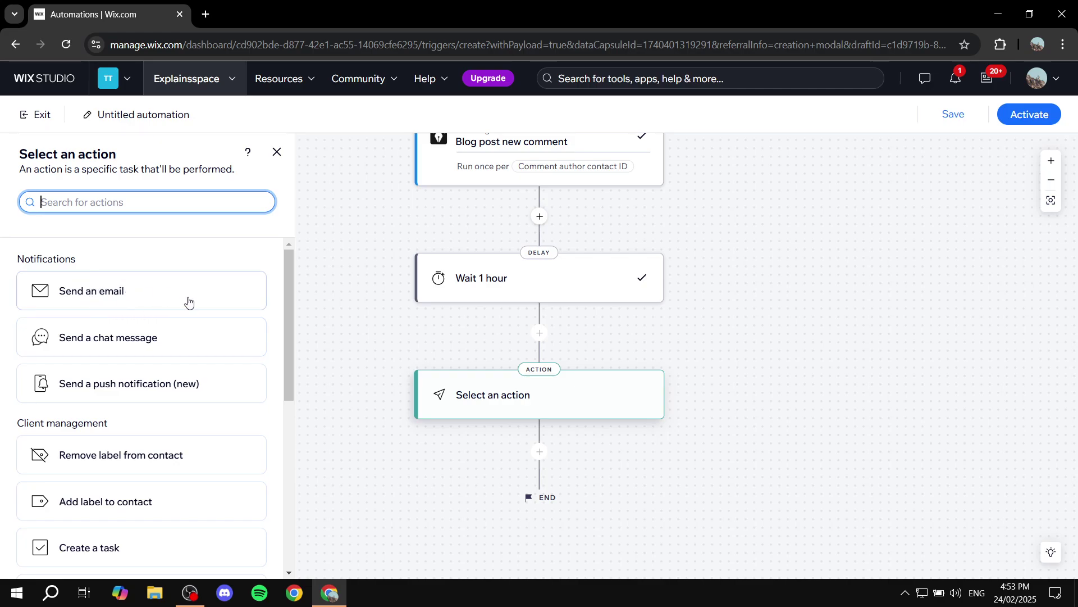
{"action": "scroll", "coordinate": [153, 303], "scroll_direction": "down", "scroll_amount": 2}
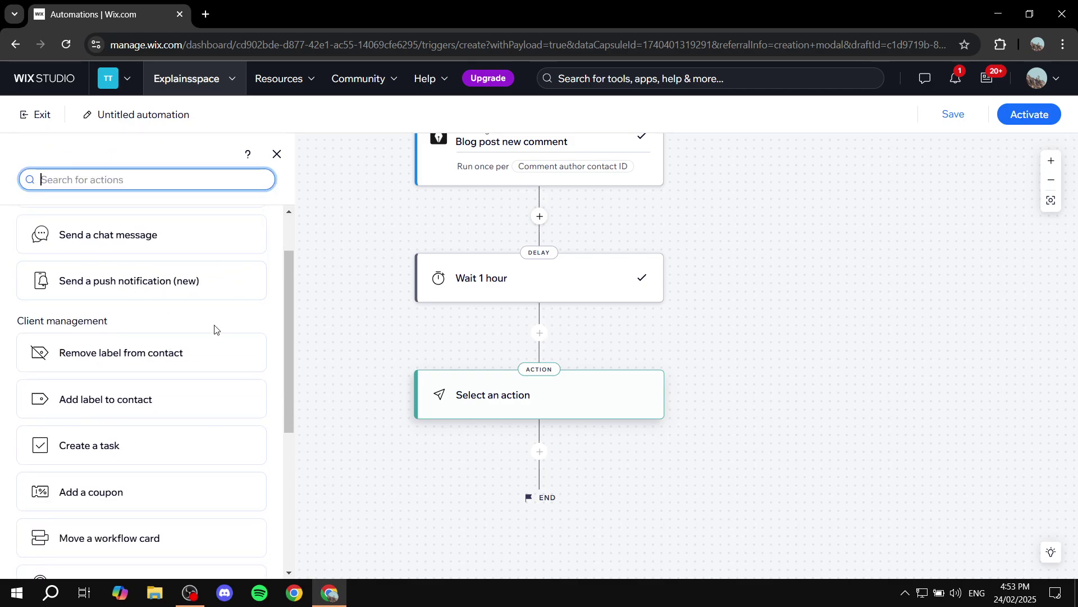
{"action": "scroll", "coordinate": [208, 332], "scroll_direction": "down", "scroll_amount": 1}
{"action": "scroll", "coordinate": [135, 335], "scroll_direction": "down", "scroll_amount": 1}
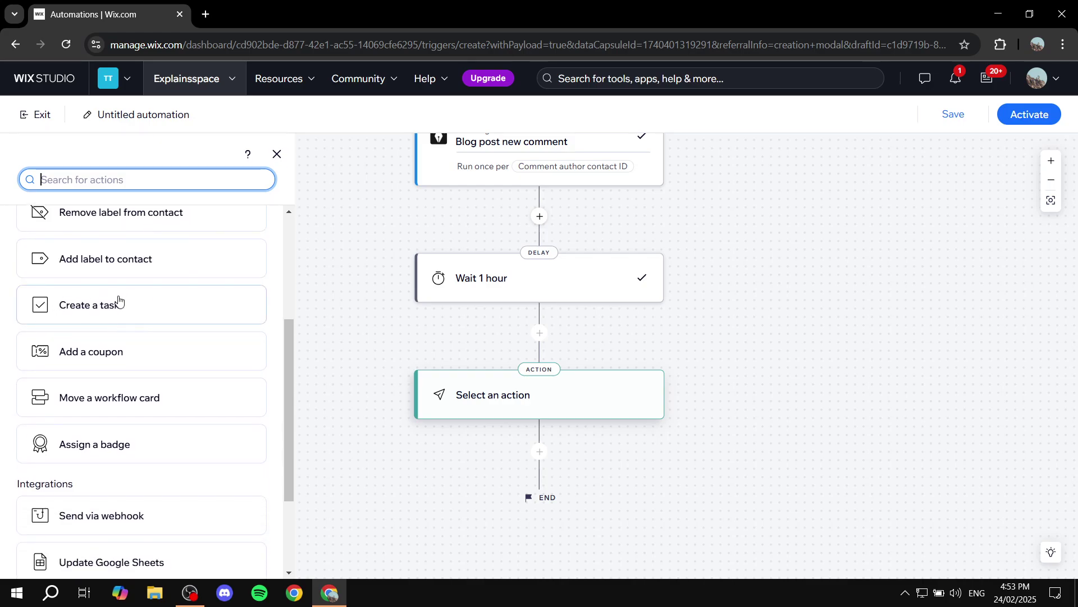
{"action": "scroll", "coordinate": [125, 309], "scroll_direction": "down", "scroll_amount": 1}
{"action": "scroll", "coordinate": [129, 308], "scroll_direction": "down", "scroll_amount": 1}
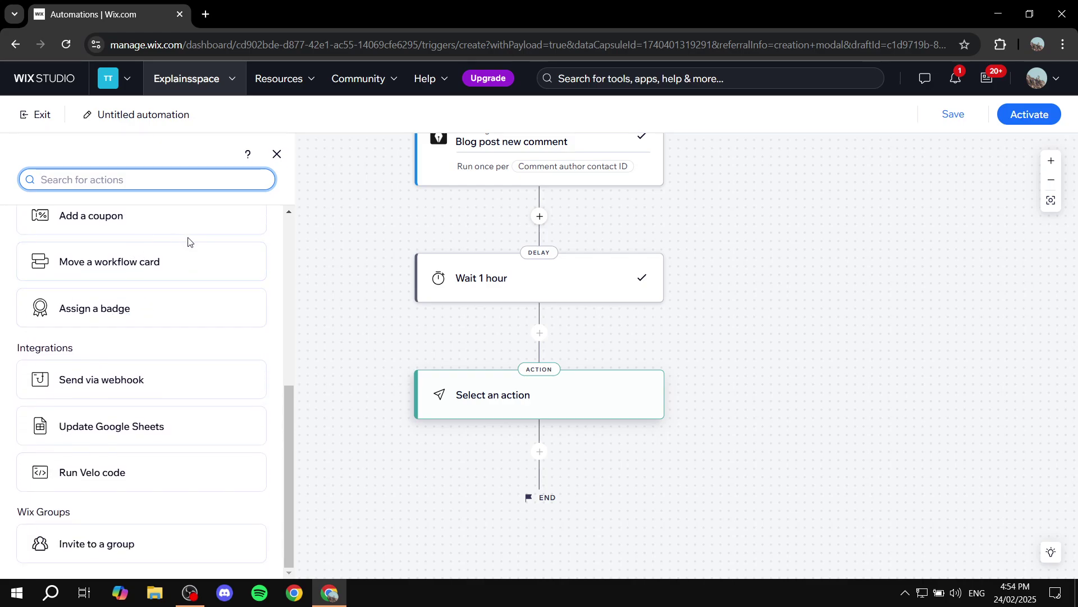
{"action": "scroll", "coordinate": [127, 264], "scroll_direction": "up", "scroll_amount": 2}
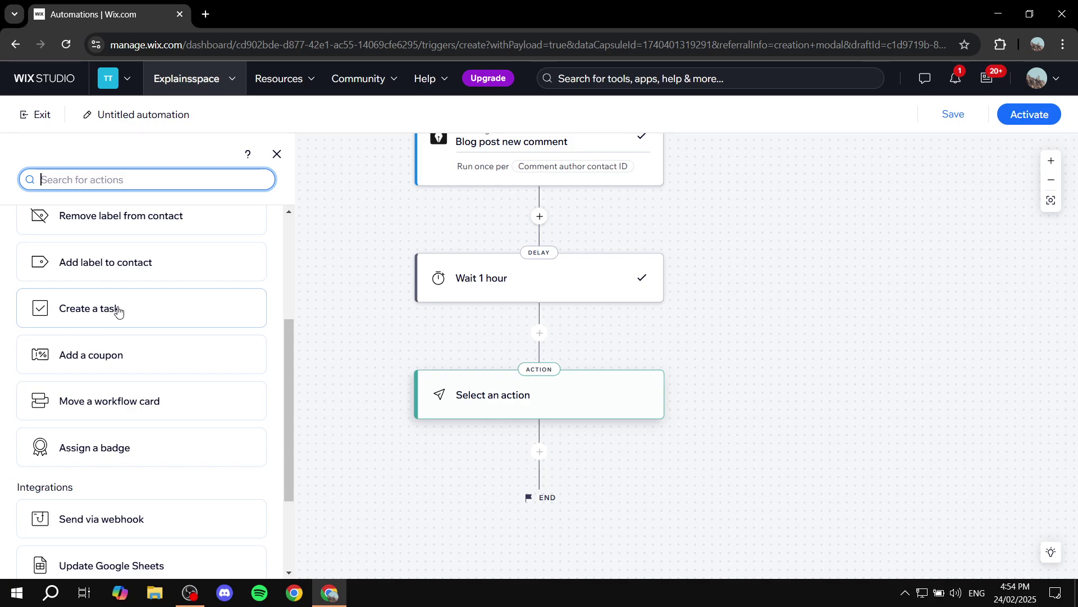
{"action": "scroll", "coordinate": [118, 310], "scroll_direction": "down", "scroll_amount": 2}
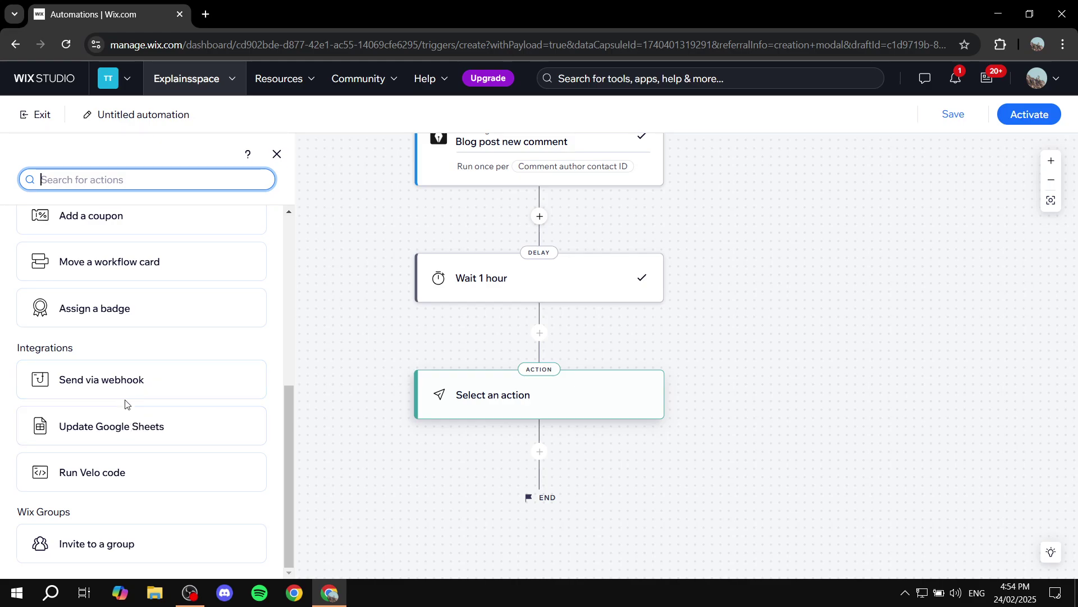
{"action": "scroll", "coordinate": [133, 405], "scroll_direction": "up", "scroll_amount": 2}
{"action": "scroll", "coordinate": [505, 418], "scroll_direction": "up", "scroll_amount": 3}
{"action": "scroll", "coordinate": [506, 419], "scroll_direction": "down", "scroll_amount": 3}
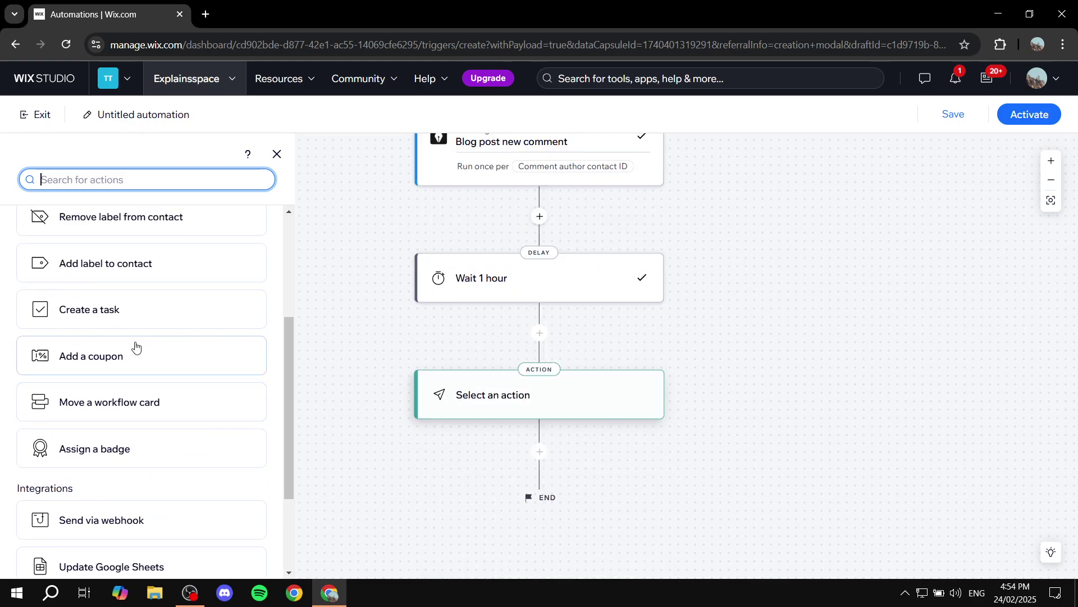
{"action": "scroll", "coordinate": [140, 368], "scroll_direction": "down", "scroll_amount": 2}
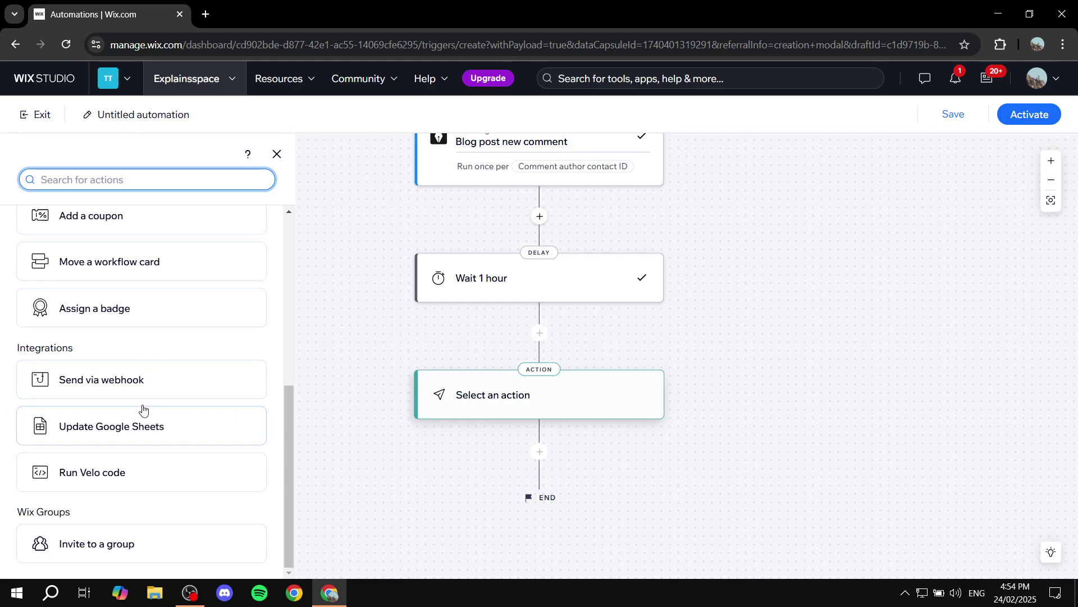
{"action": "scroll", "coordinate": [192, 444], "scroll_direction": "up", "scroll_amount": 10}
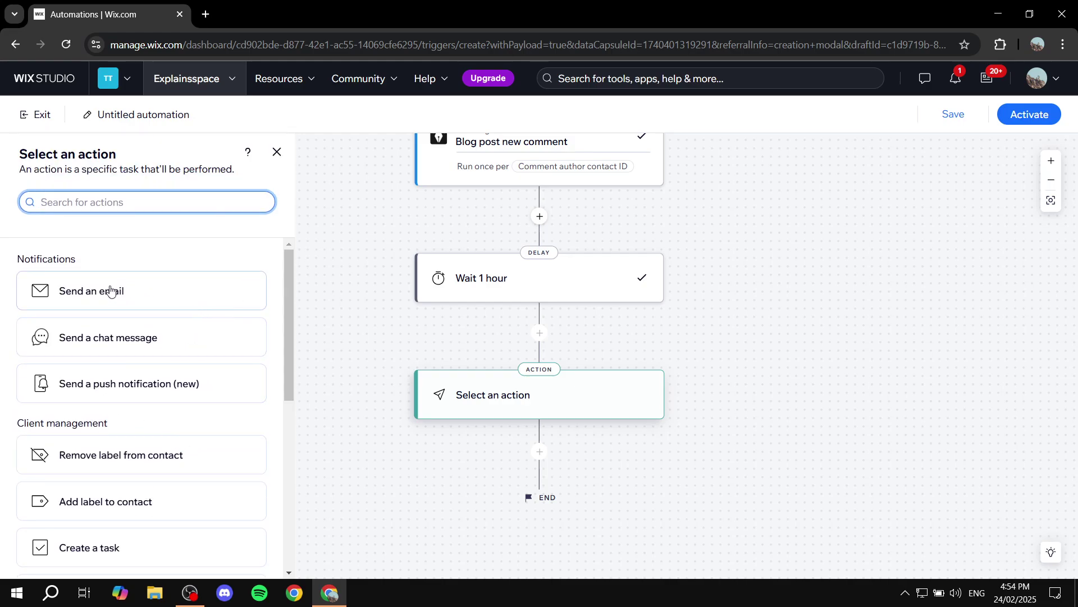
{"action": "left_click", "coordinate": [133, 291]}
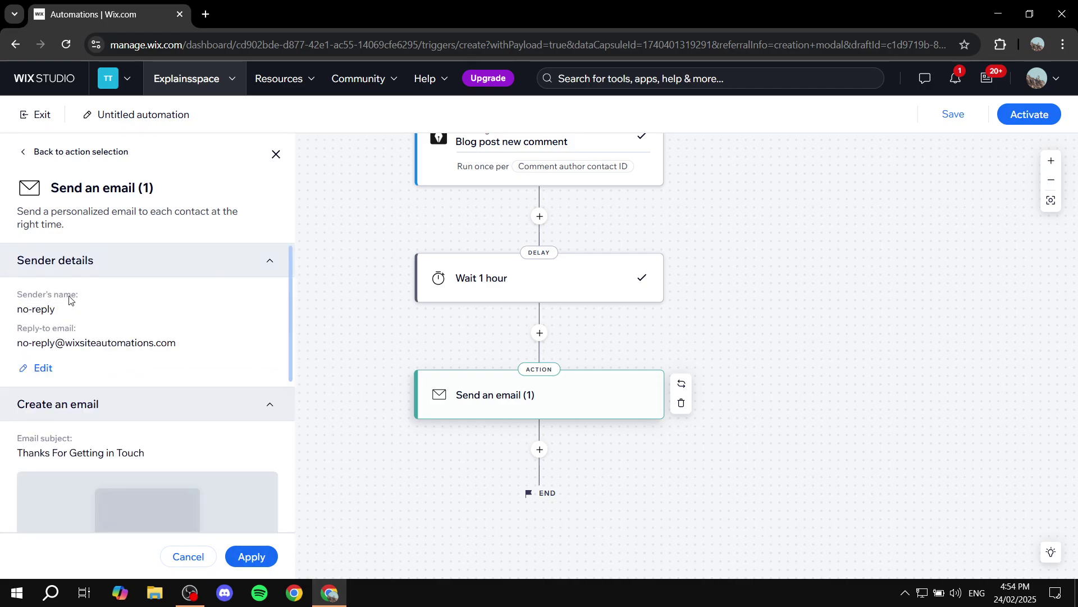
Step: Edit the email, saving the sender name and reply-to address and entering the confirmation code
{"action": "scroll", "coordinate": [171, 296], "scroll_direction": "down", "scroll_amount": 1}
{"action": "scroll", "coordinate": [172, 296], "scroll_direction": "down", "scroll_amount": 2}
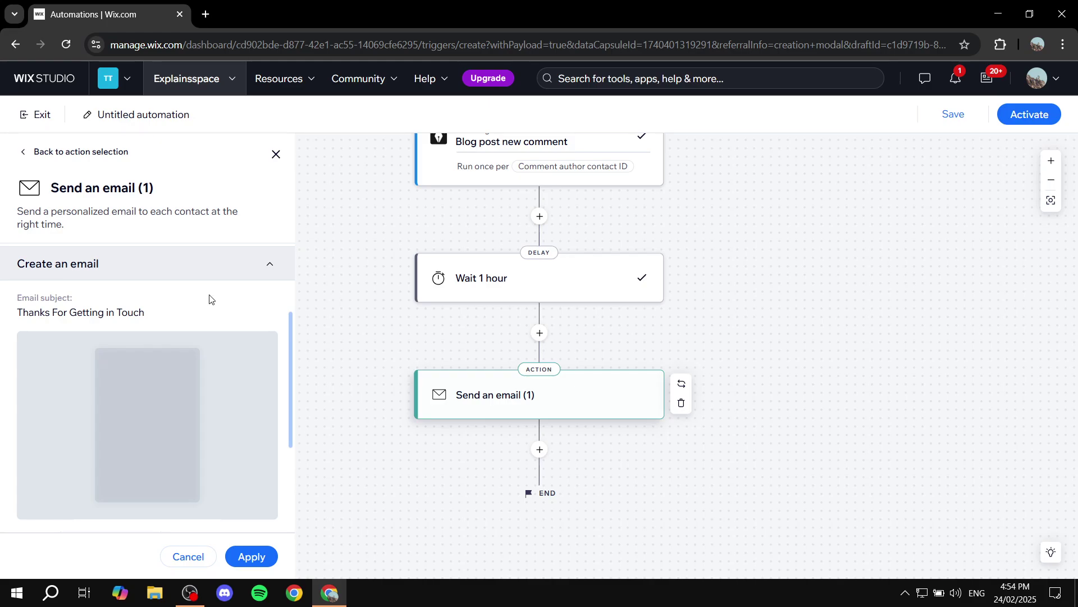
{"action": "scroll", "coordinate": [190, 296], "scroll_direction": "down", "scroll_amount": 3}
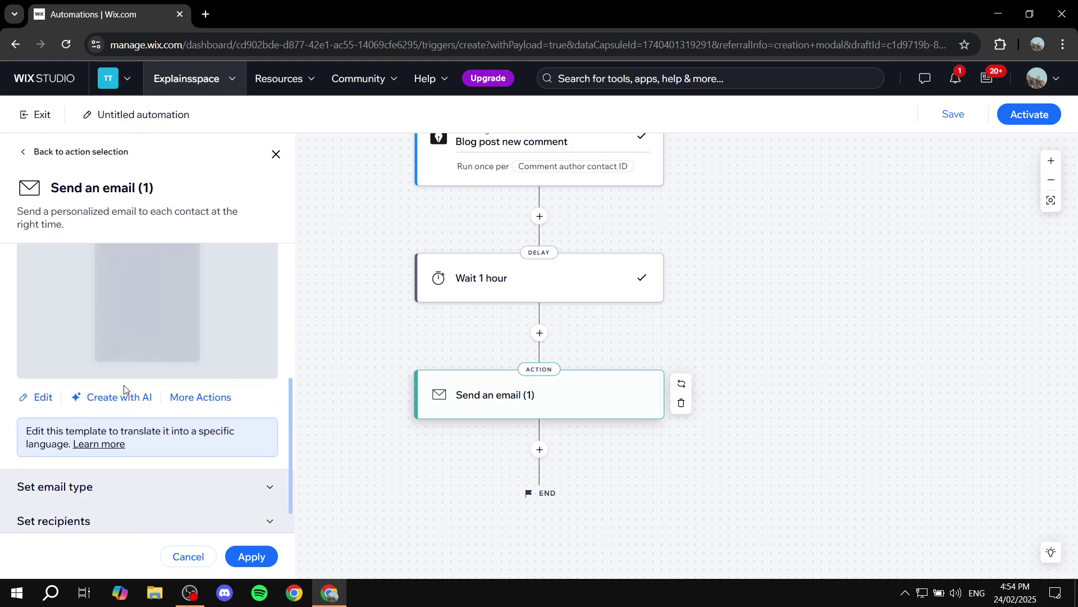
{"action": "left_click", "coordinate": [40, 400]}
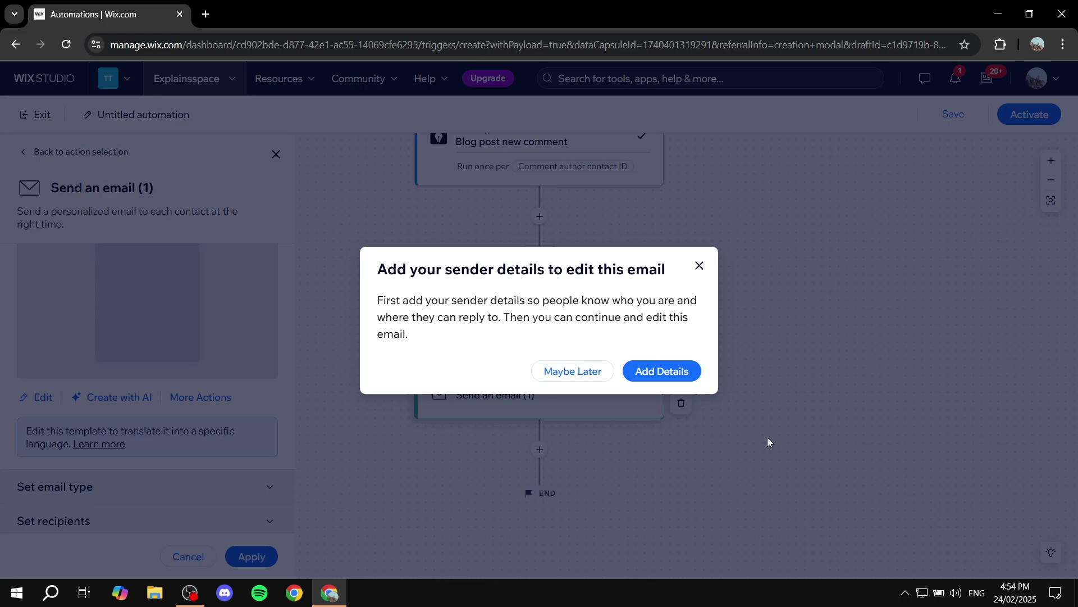
{"action": "left_click", "coordinate": [660, 371]}
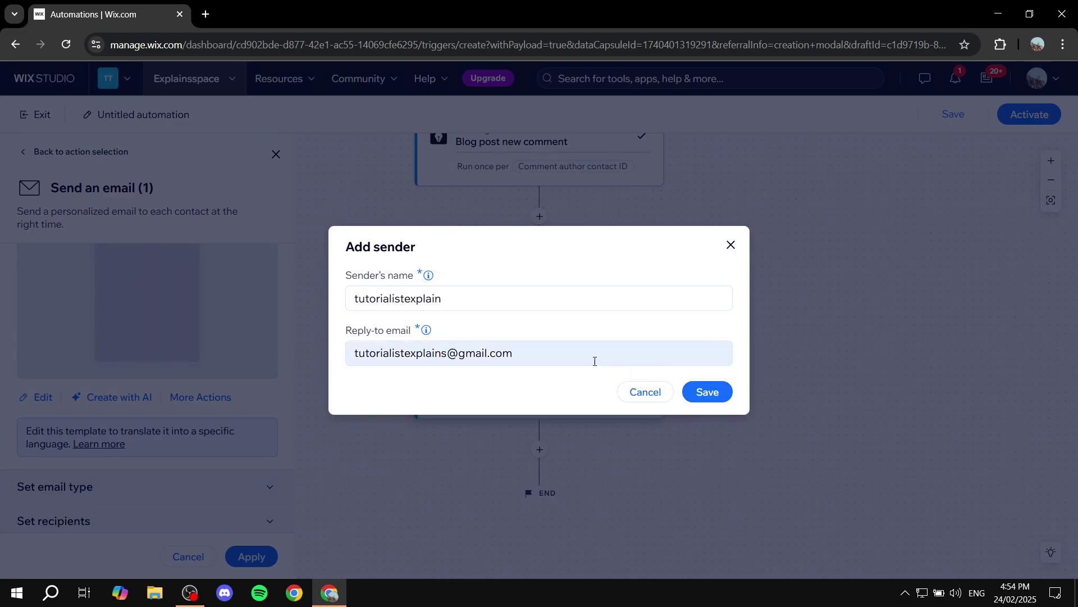
{"action": "left_click", "coordinate": [707, 390]}
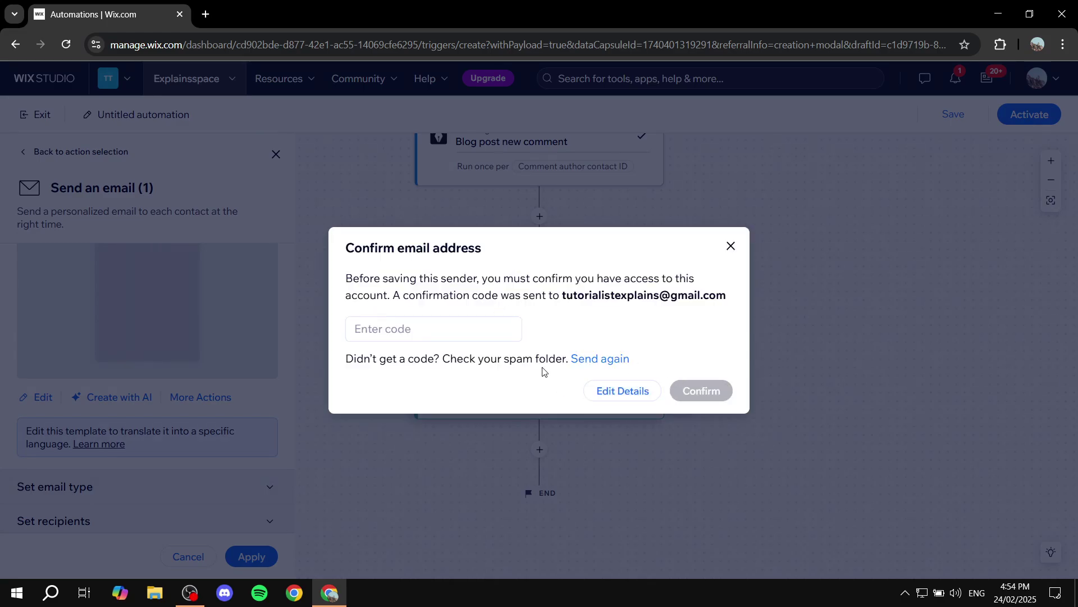
{"action": "left_click", "coordinate": [471, 334]}
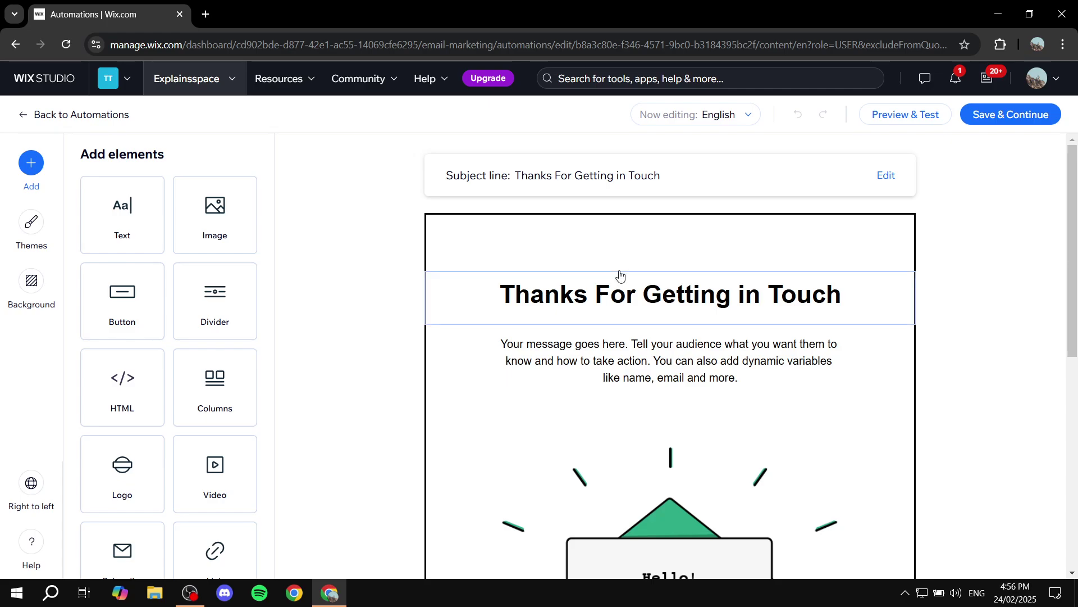
Step: Delete the envelope picture and add an Image block showing the purple Colors.jpg
{"action": "scroll", "coordinate": [723, 320], "scroll_direction": "down", "scroll_amount": 1}
{"action": "scroll", "coordinate": [721, 322], "scroll_direction": "down", "scroll_amount": 7}
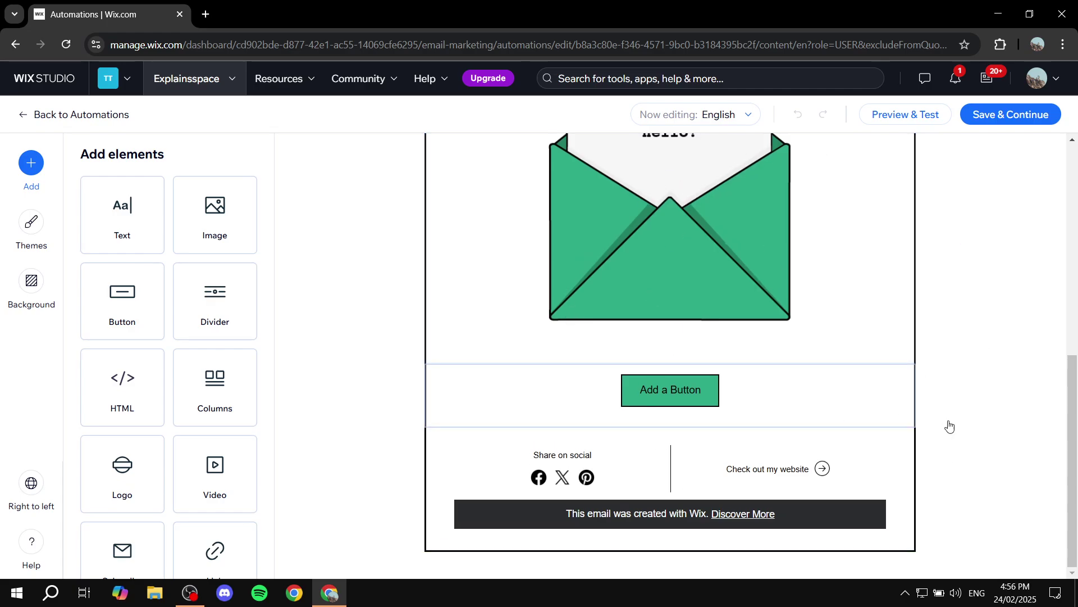
{"action": "scroll", "coordinate": [814, 488], "scroll_direction": "up", "scroll_amount": 6}
{"action": "left_click", "coordinate": [707, 482]}
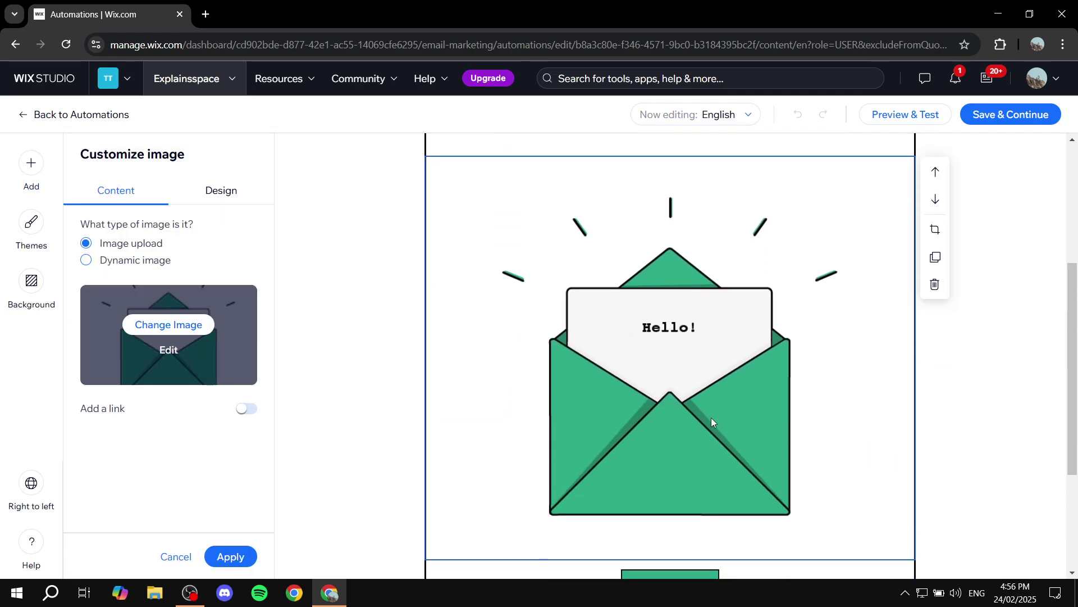
{"action": "left_click", "coordinate": [936, 285]}
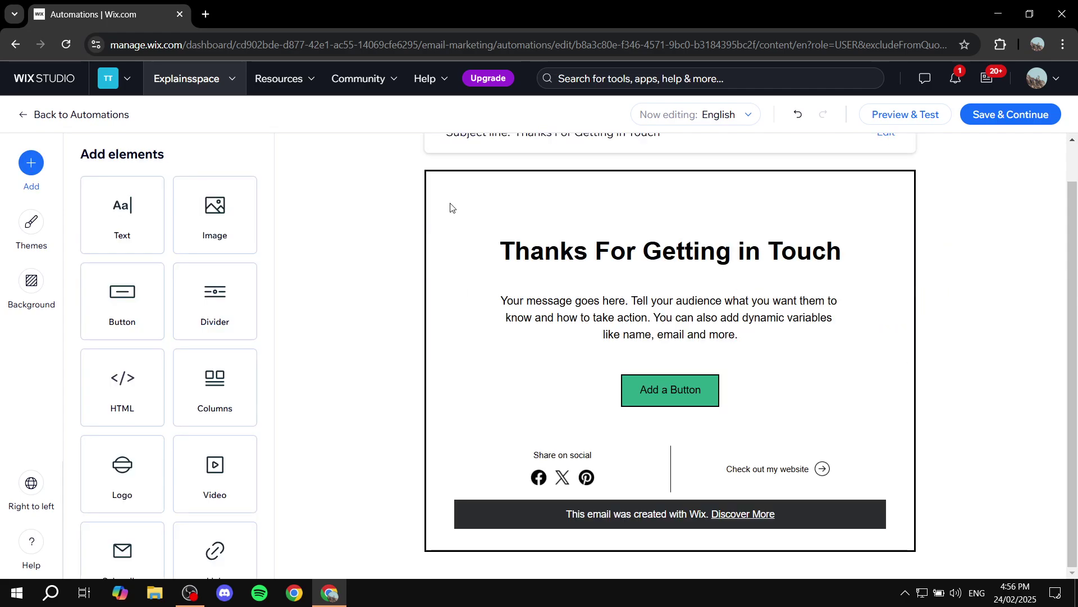
{"action": "left_click_drag", "start_coordinate": [215, 208], "coordinate": [679, 422]}
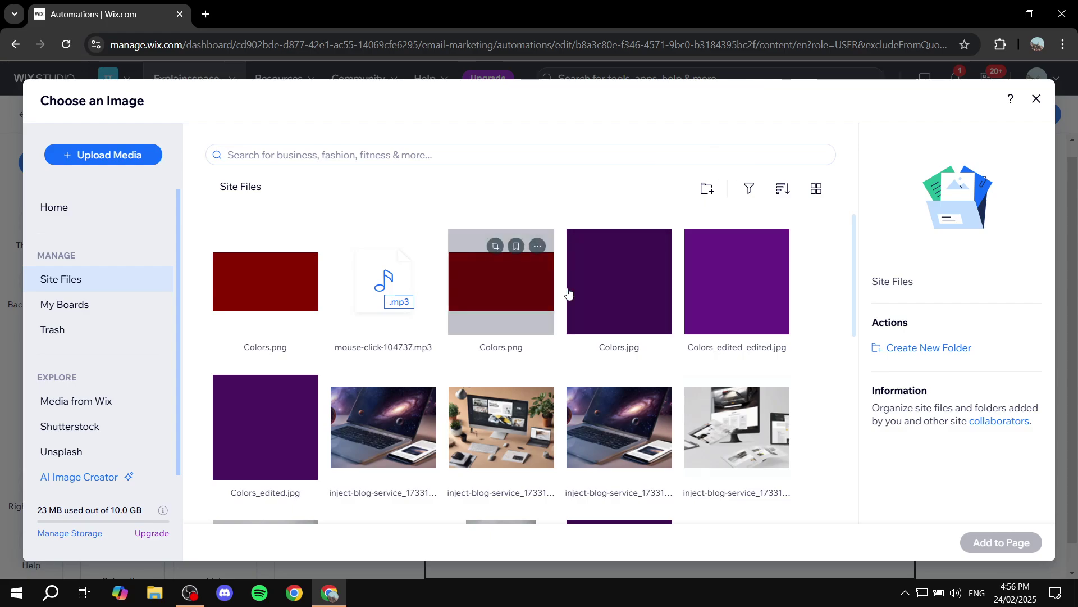
{"action": "left_click", "coordinate": [579, 298]}
{"action": "left_click", "coordinate": [973, 542]}
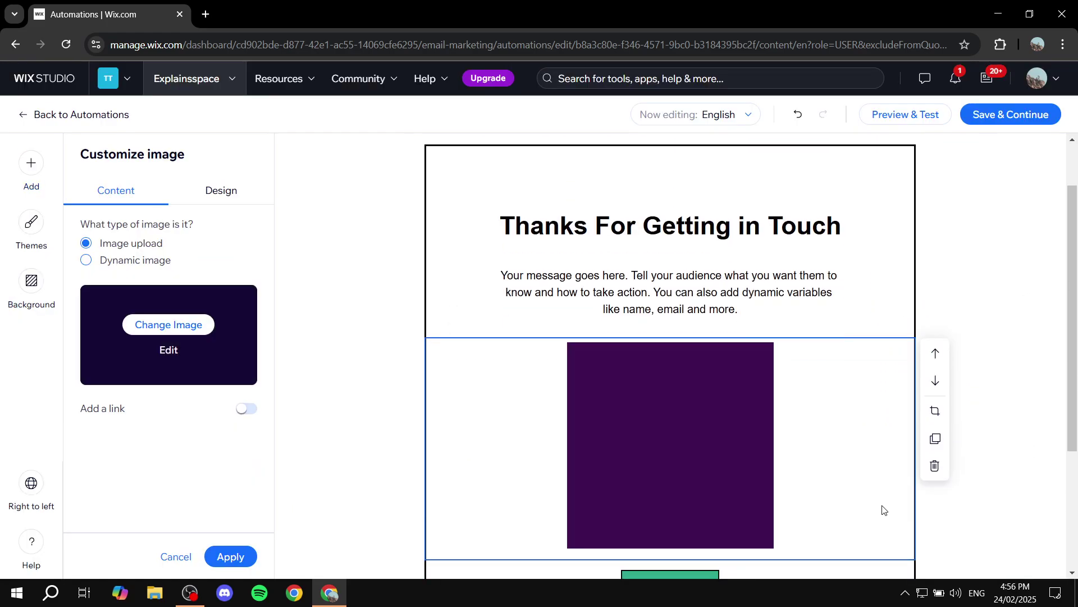
Step: Check the heading, background and theme options, then Save & Continue to the flow
{"action": "left_click", "coordinate": [827, 225]}
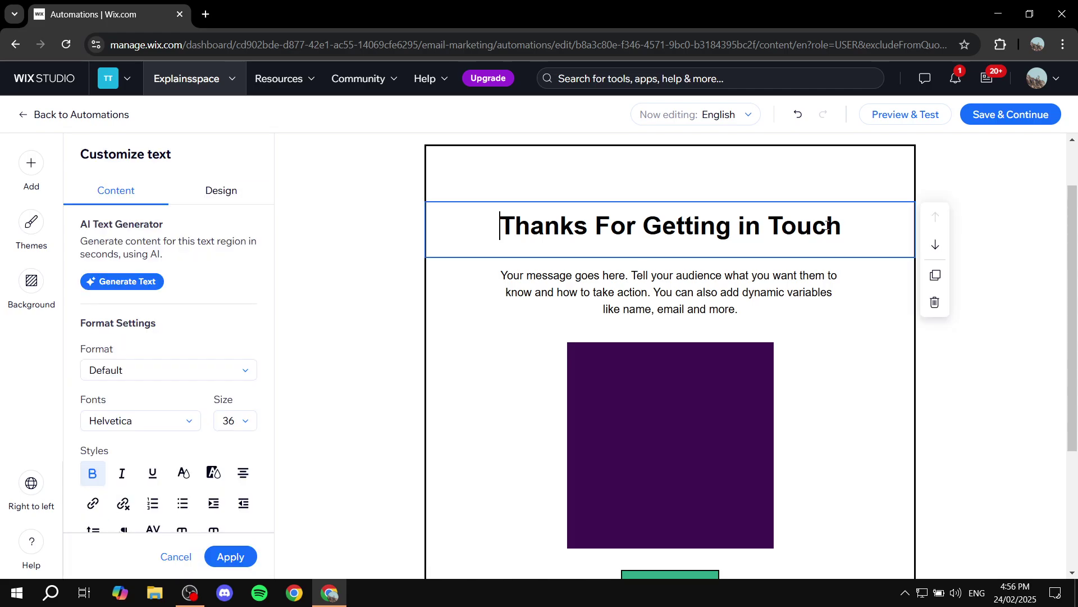
{"action": "left_click_drag", "start_coordinate": [845, 229], "coordinate": [497, 226]}
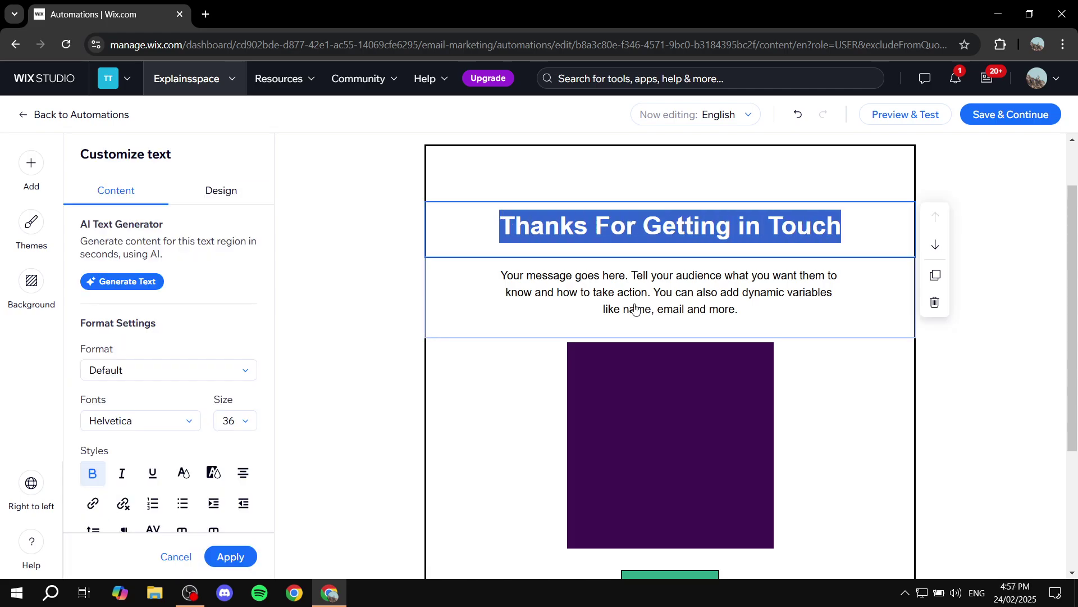
{"action": "left_click", "coordinate": [21, 308]}
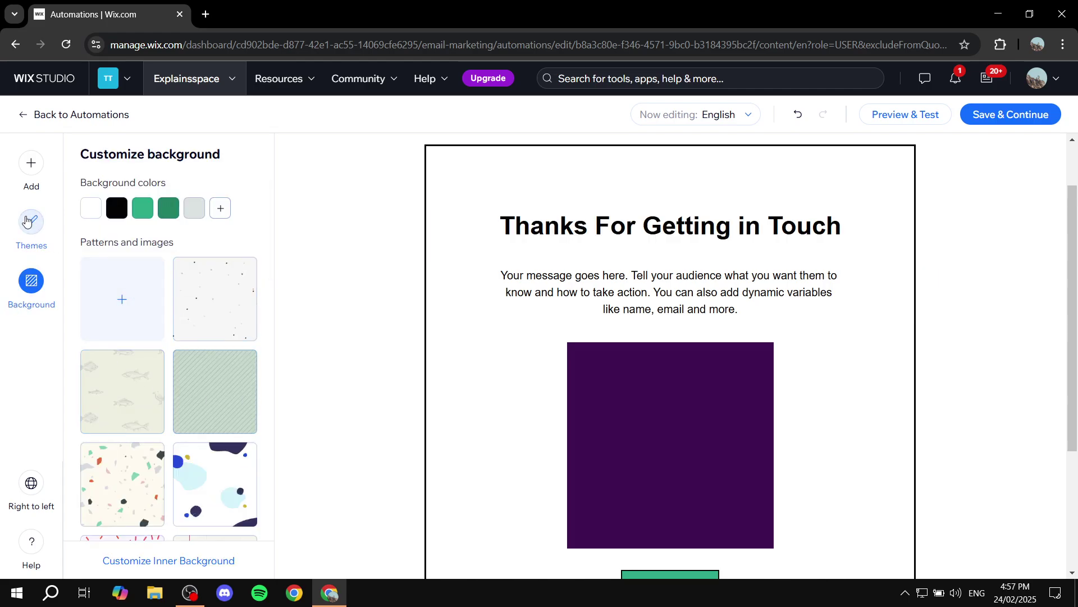
{"action": "left_click", "coordinate": [27, 221]}
{"action": "left_click", "coordinate": [31, 162]}
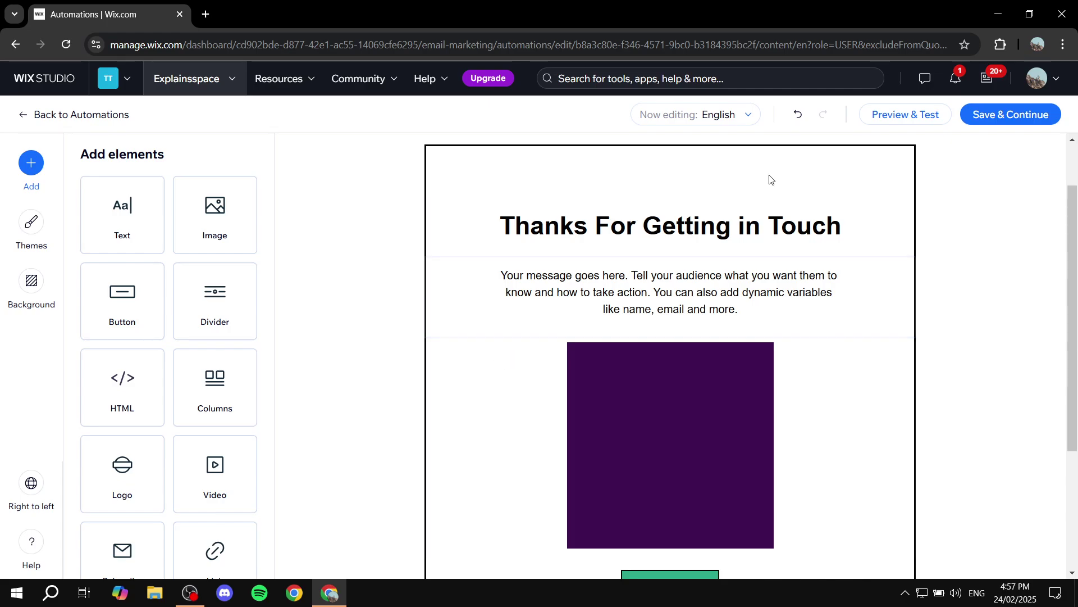
{"action": "left_click", "coordinate": [1019, 114]}
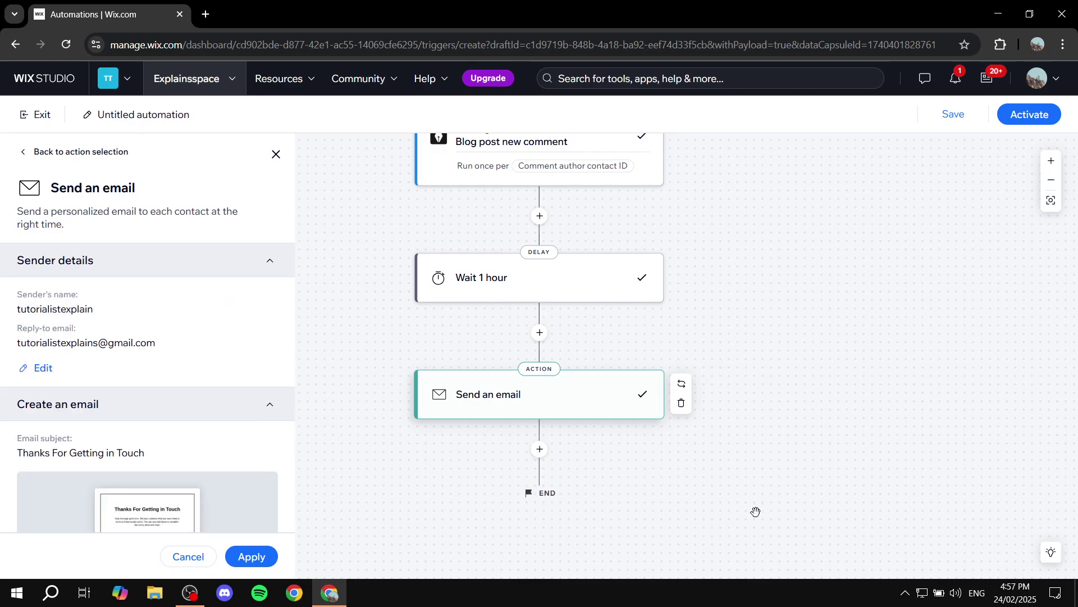
Step: Attempt Activate, then exit the builder and scroll to the Untitled draft under Your automations
{"action": "scroll", "coordinate": [850, 309], "scroll_direction": "up", "scroll_amount": 3}
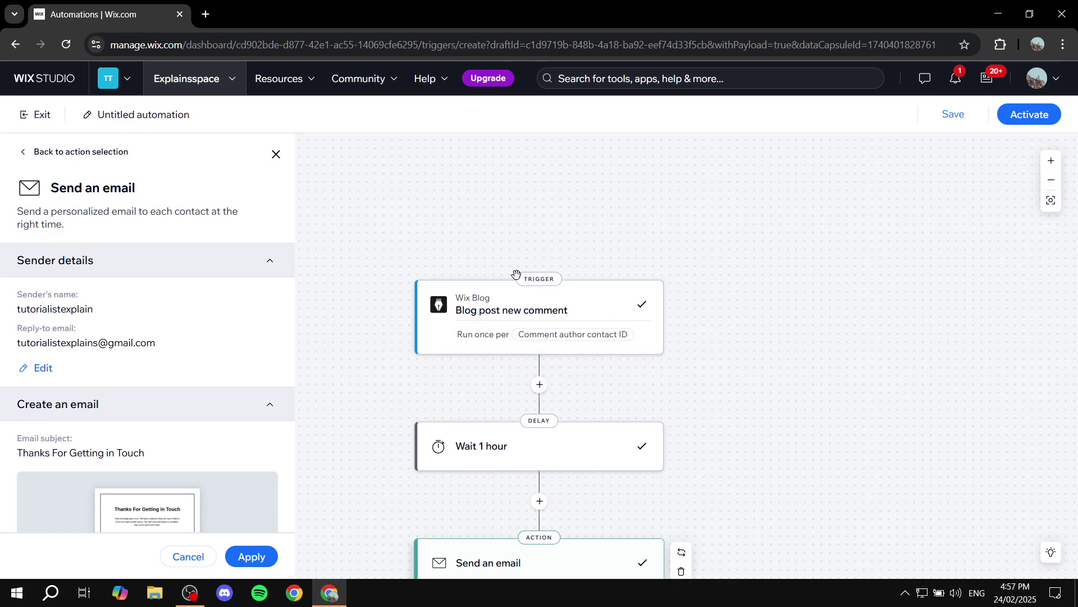
{"action": "left_click", "coordinate": [1035, 114]}
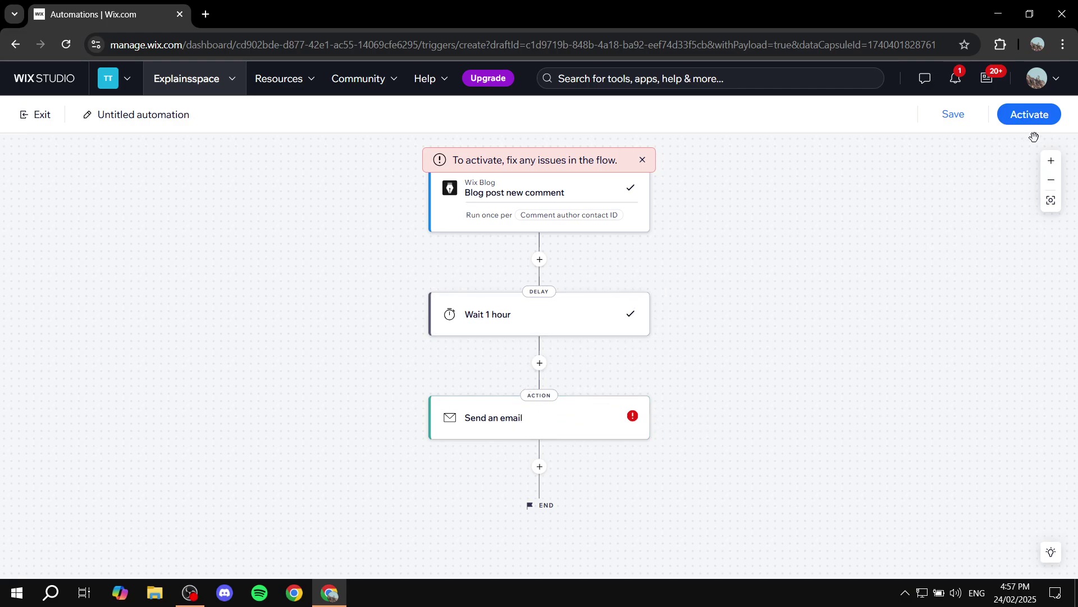
{"action": "left_click", "coordinate": [24, 114]}
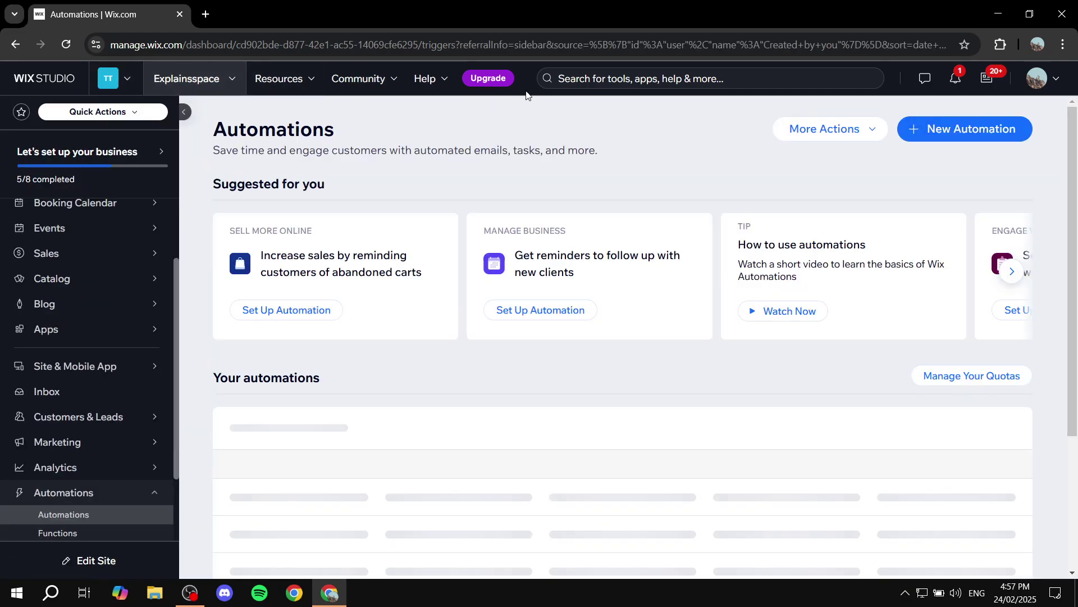
{"action": "scroll", "coordinate": [639, 185], "scroll_direction": "down", "scroll_amount": 3}
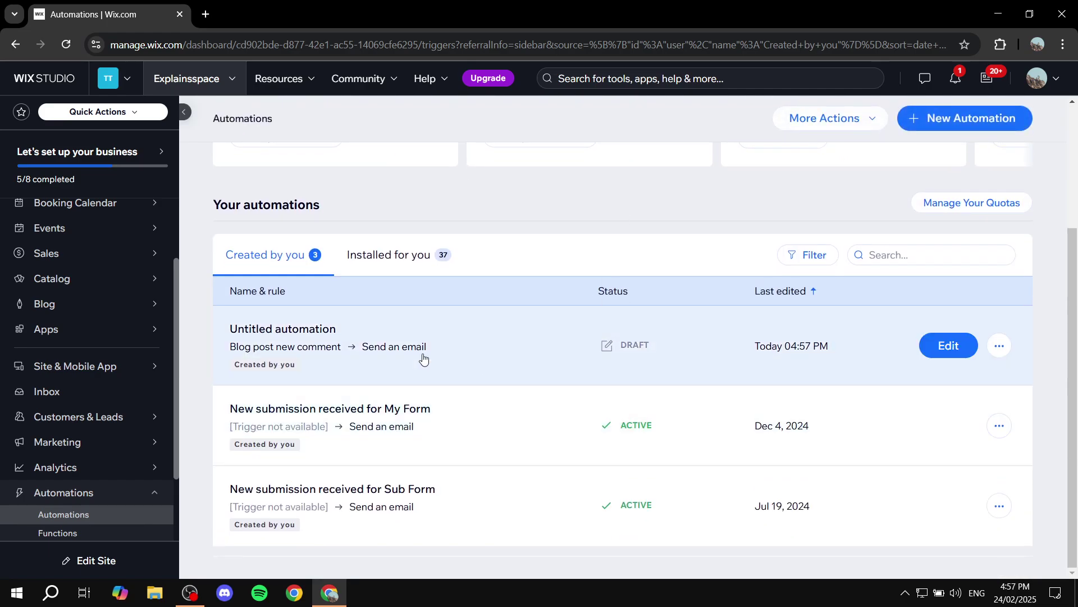